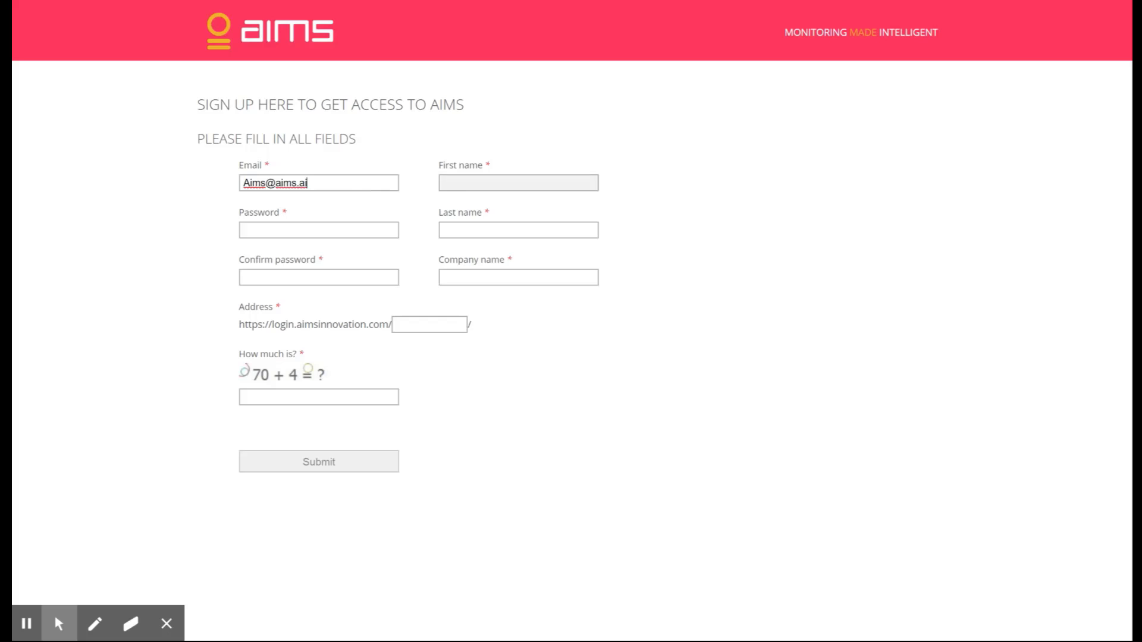
- Enter the first name and last name in the AIMS sign-up form
click(473, 231)
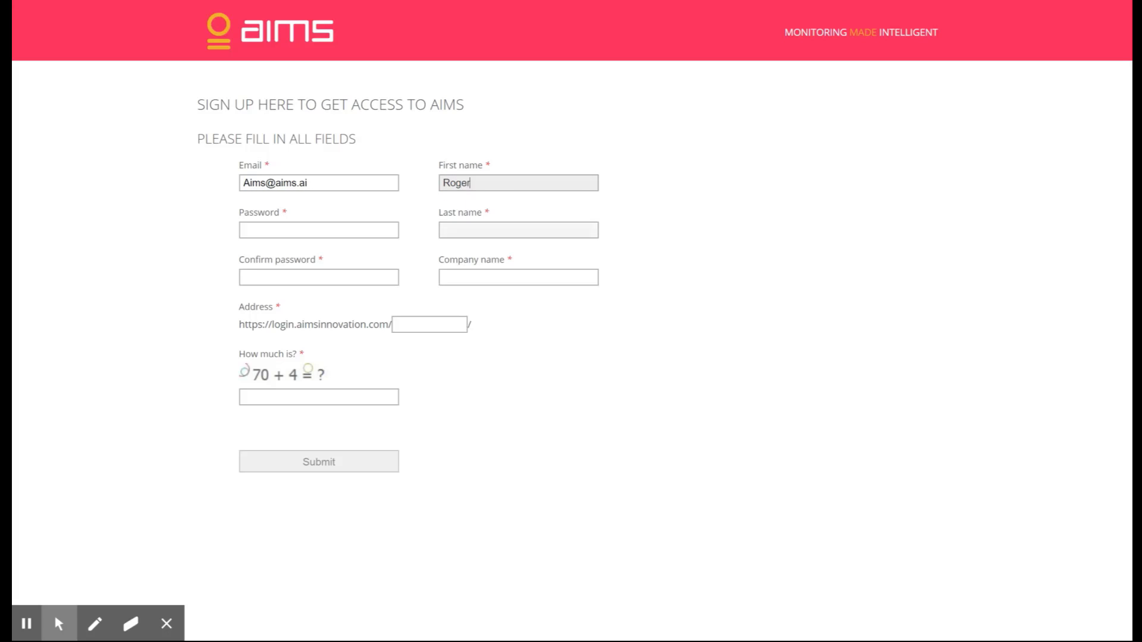
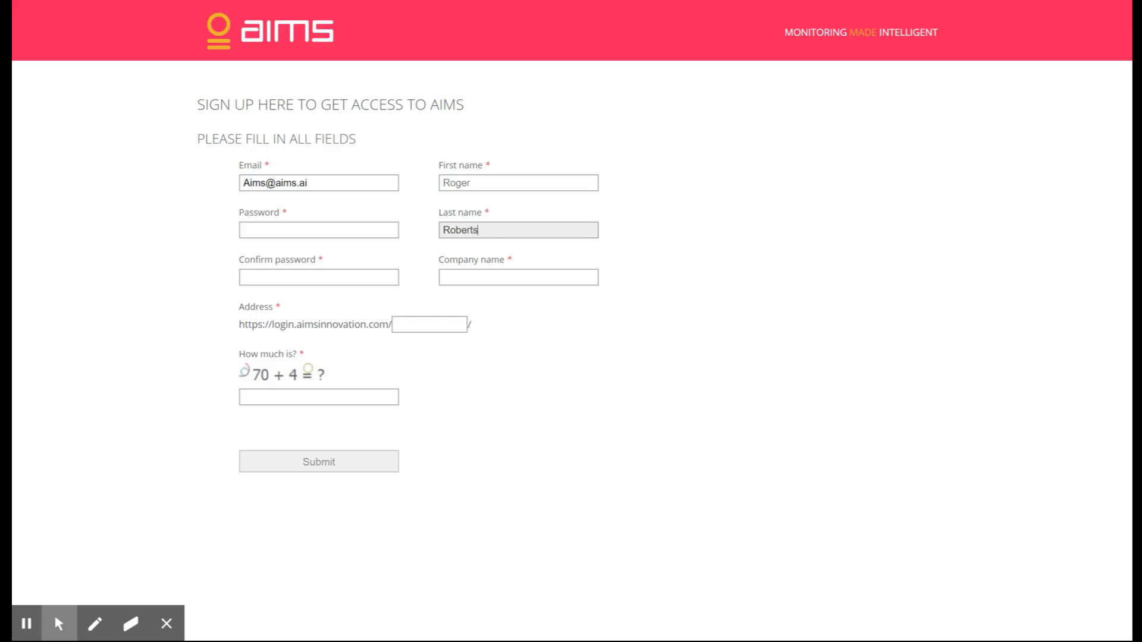
- Enter the account password and repeat it in the confirmation field of the sign-up form
click(375, 231)
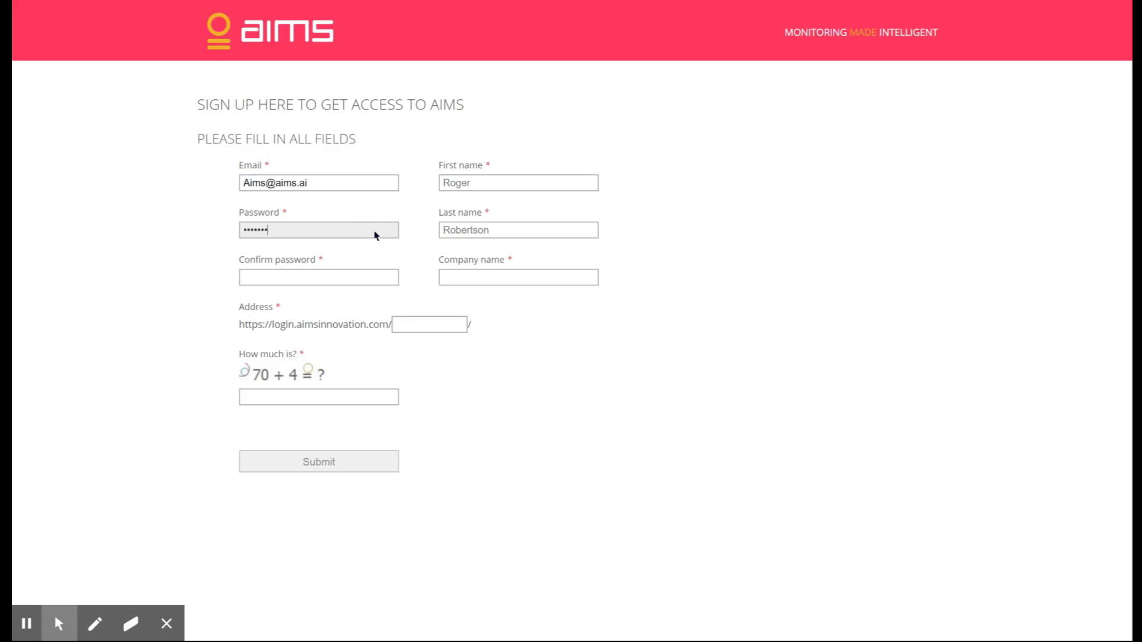
click(356, 277)
text(•)
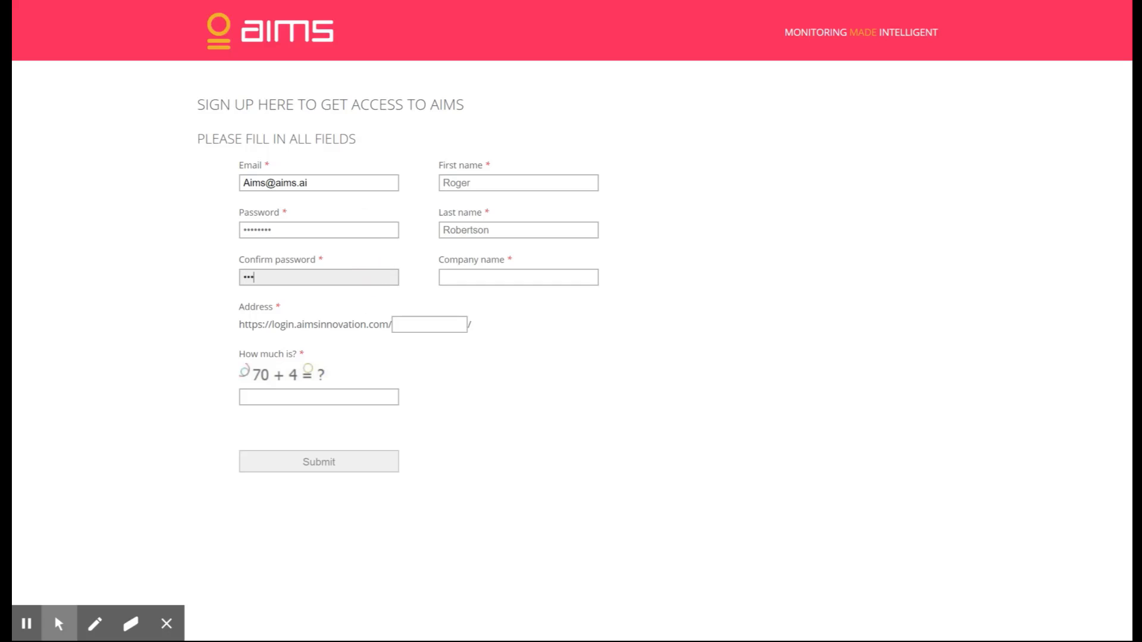
text(•••••••)
- Set the company name to AIMonitoring in the sign-up form
click(450, 277)
text(AI)
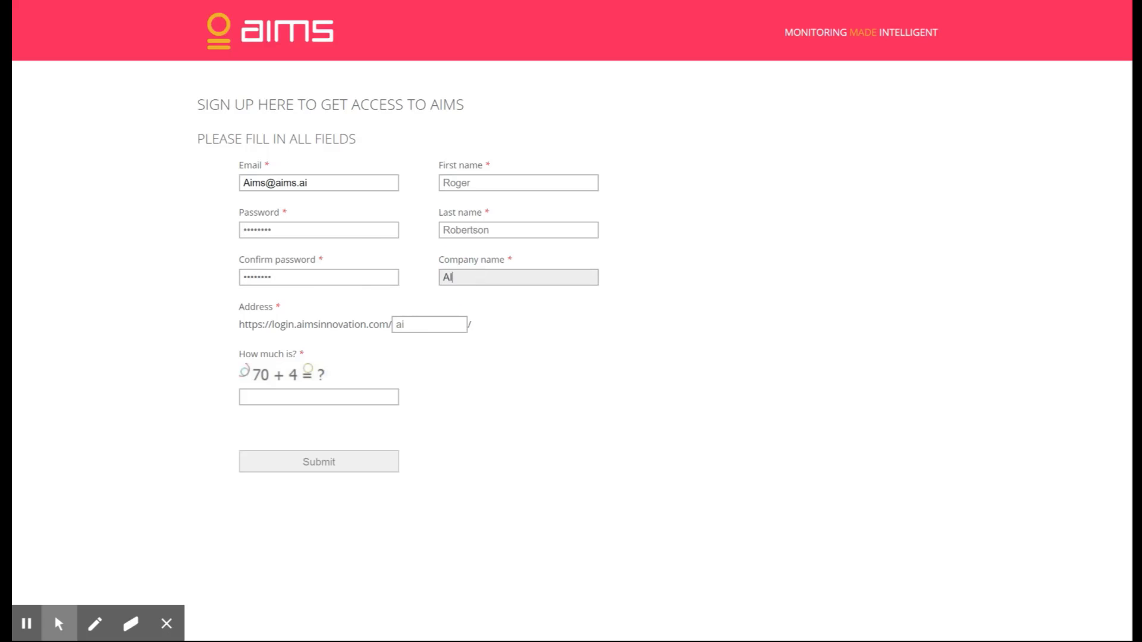
text(Monitoring)
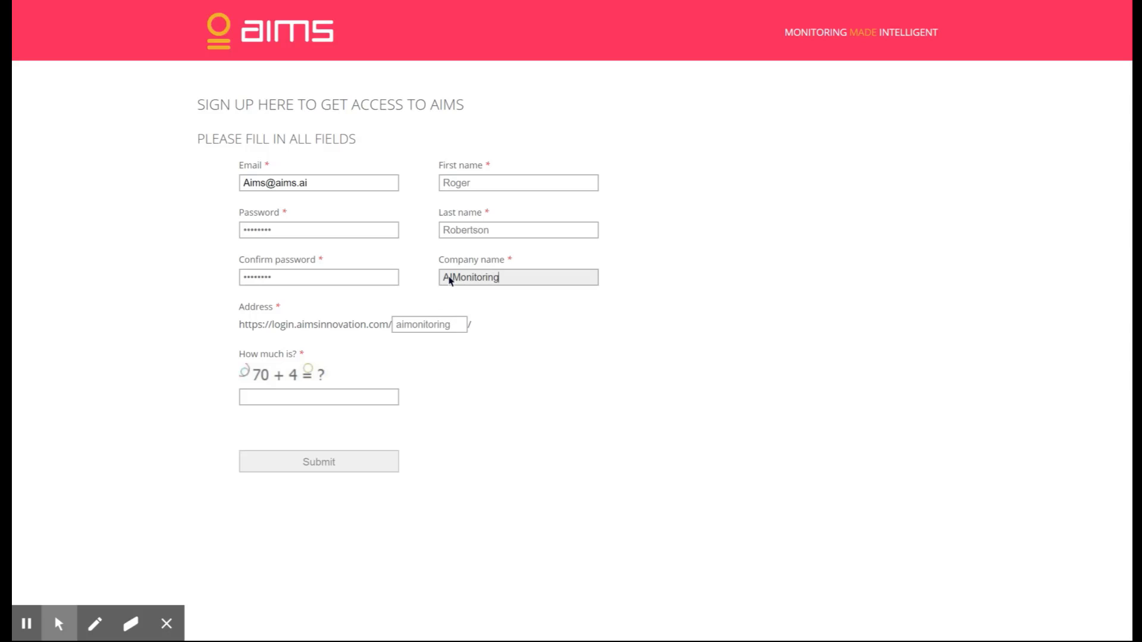
- Answer the arithmetic check with 74 and submit the sign-up form
click(353, 398)
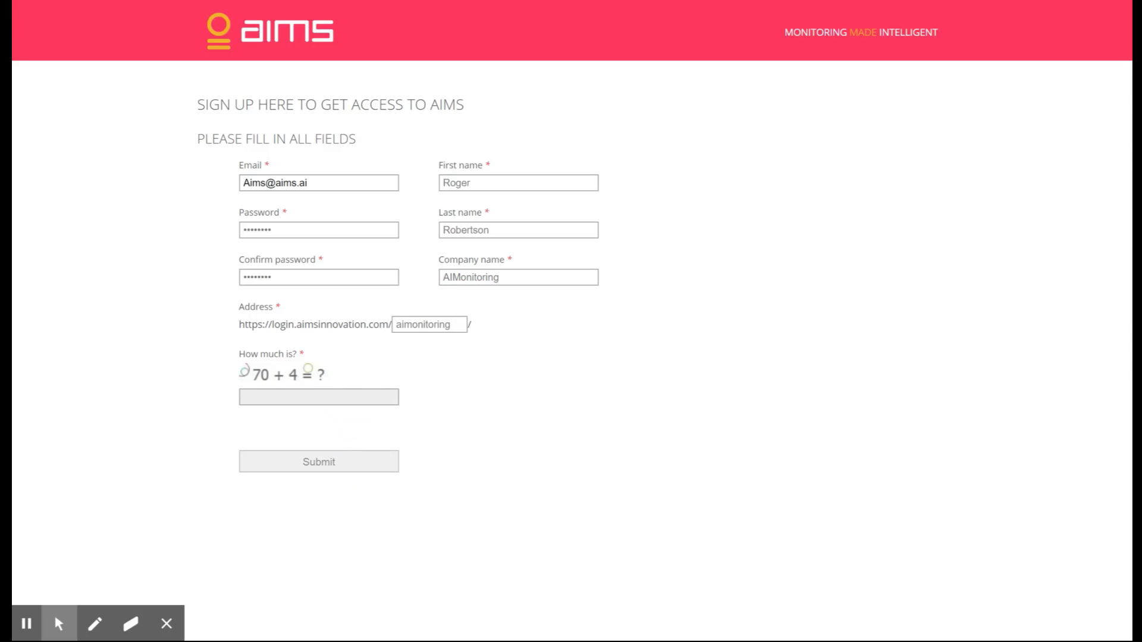
text(74)
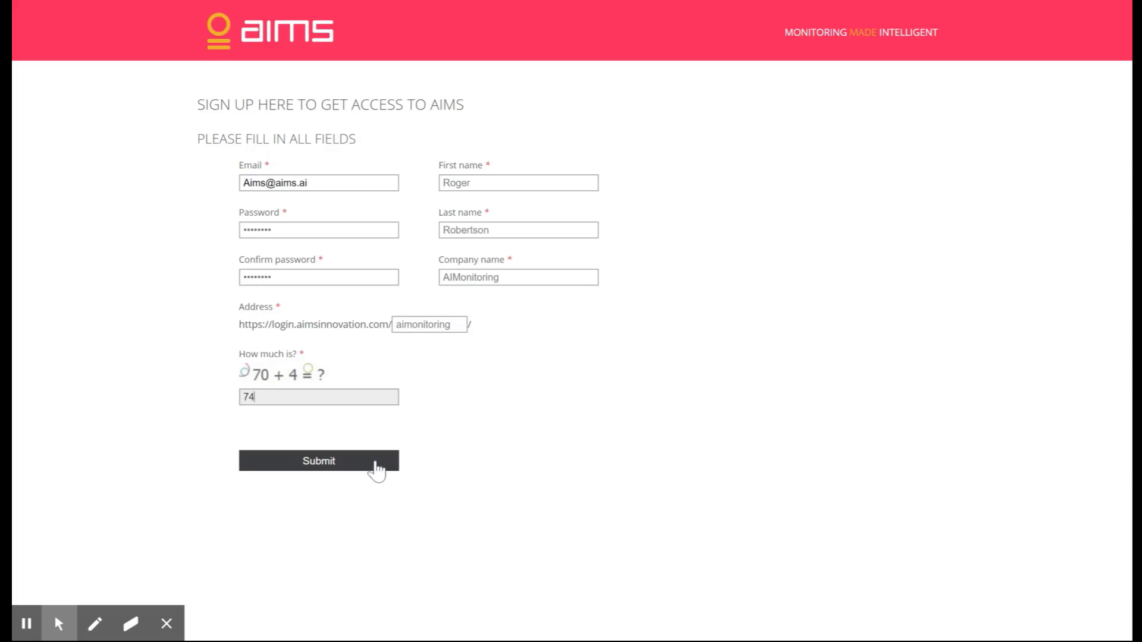
click(376, 470)
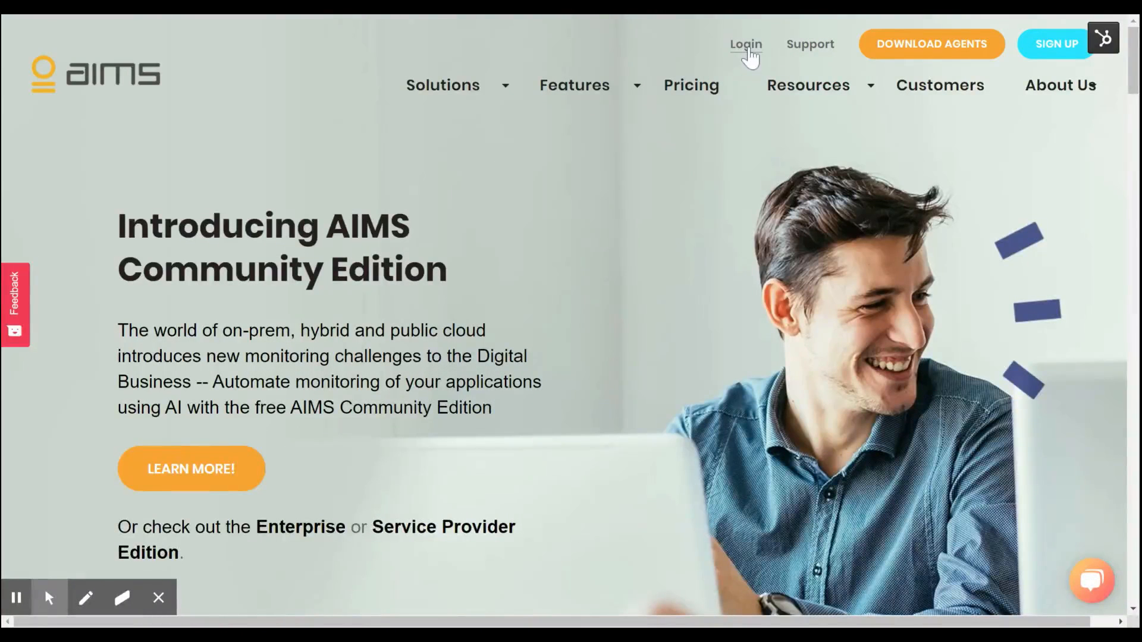
- Go to the login page from the AIMS website and replace the prefilled email with the account's email address
click(747, 49)
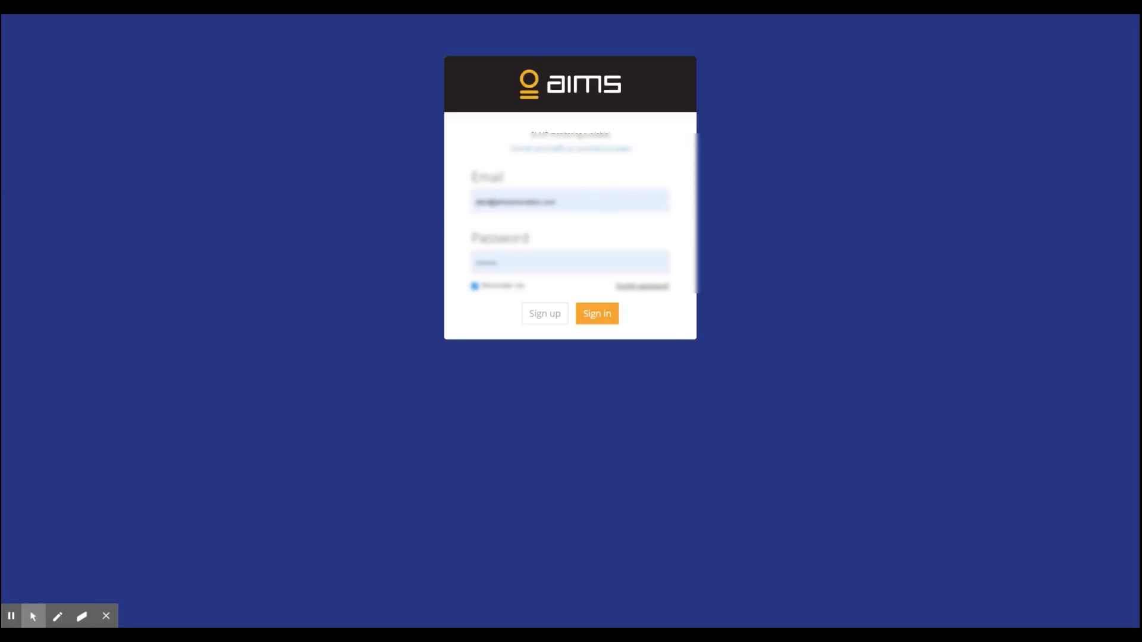
drag(570, 202, 432, 188)
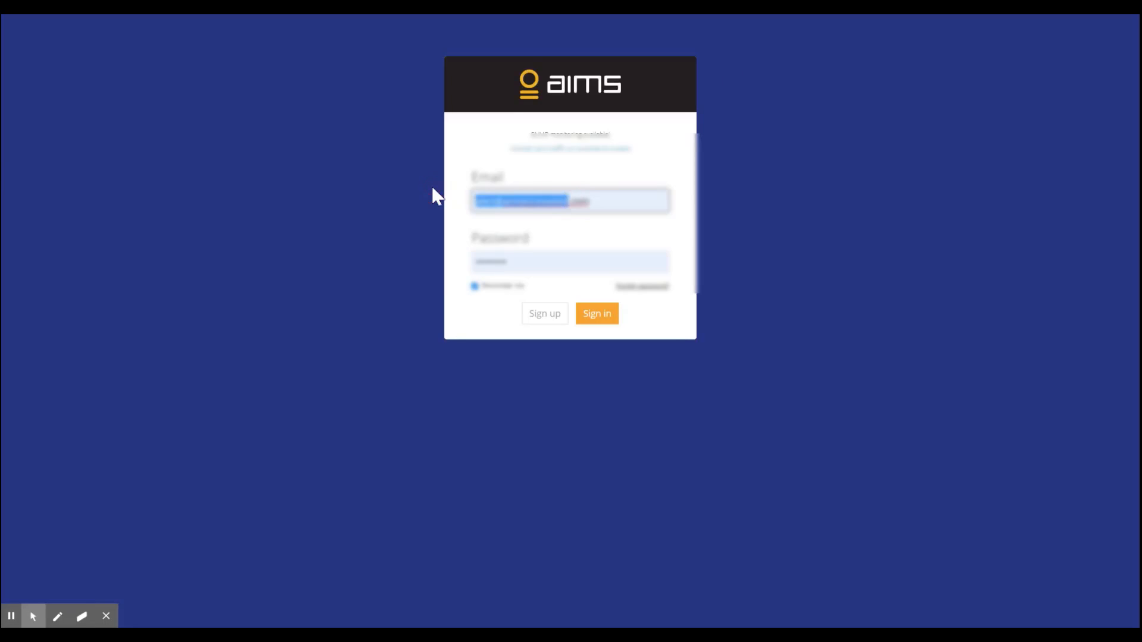
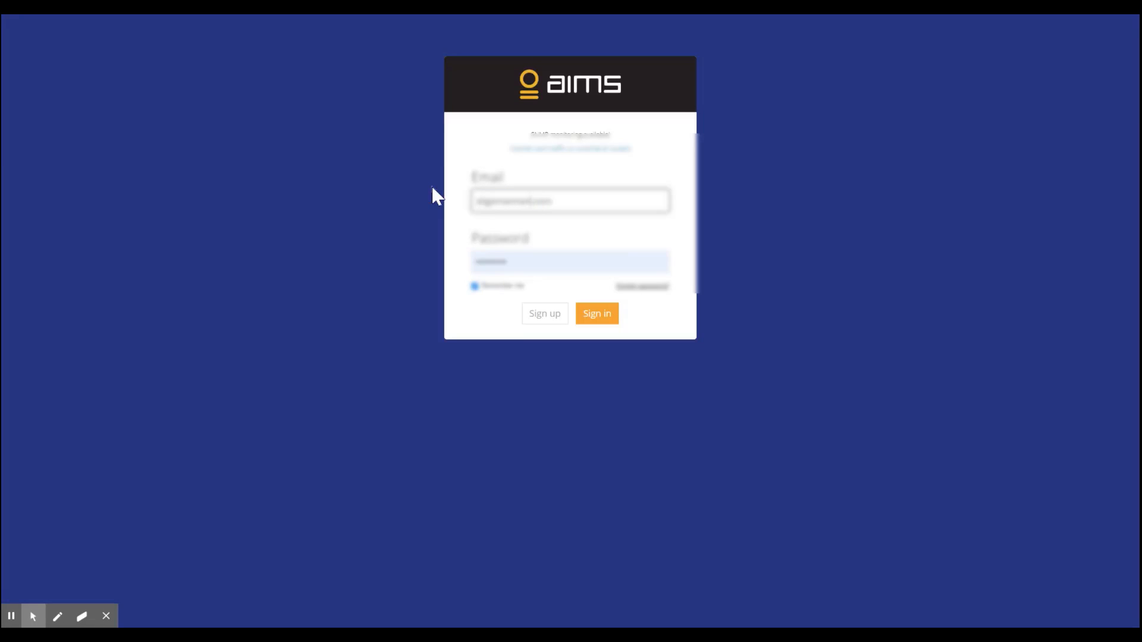
- Replace the prefilled password with the account password, turn off Remember me and sign in
click(523, 257)
key(ctrl+a)
text(••)
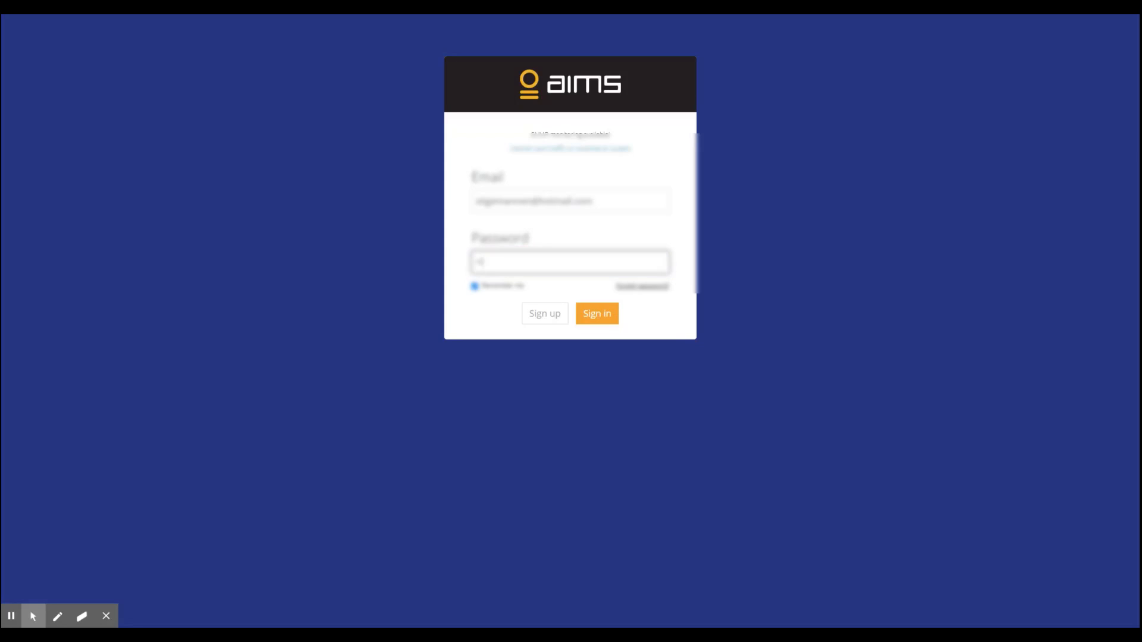
text(••)
click(475, 286)
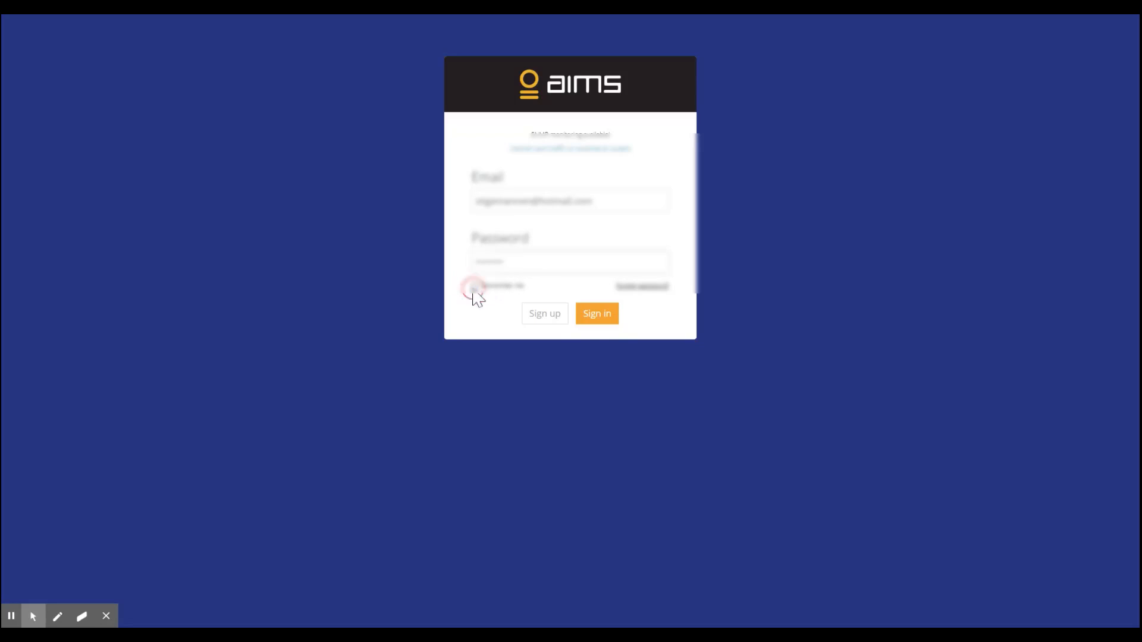
click(616, 317)
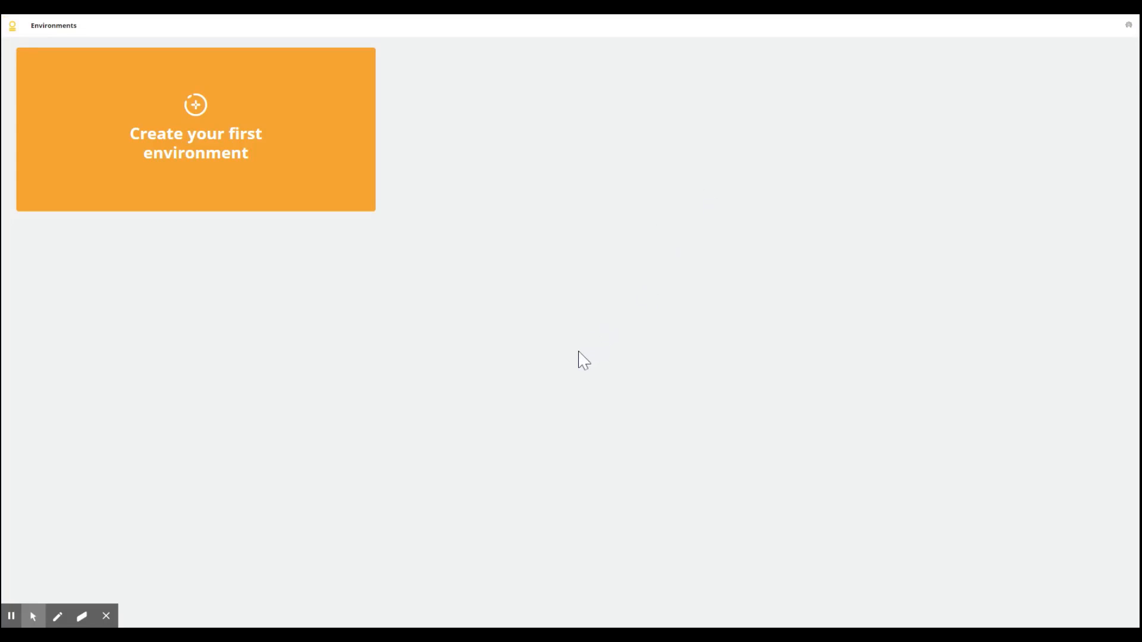
- Start creating the first environment and name it AIMonitoring
click(193, 104)
click(545, 312)
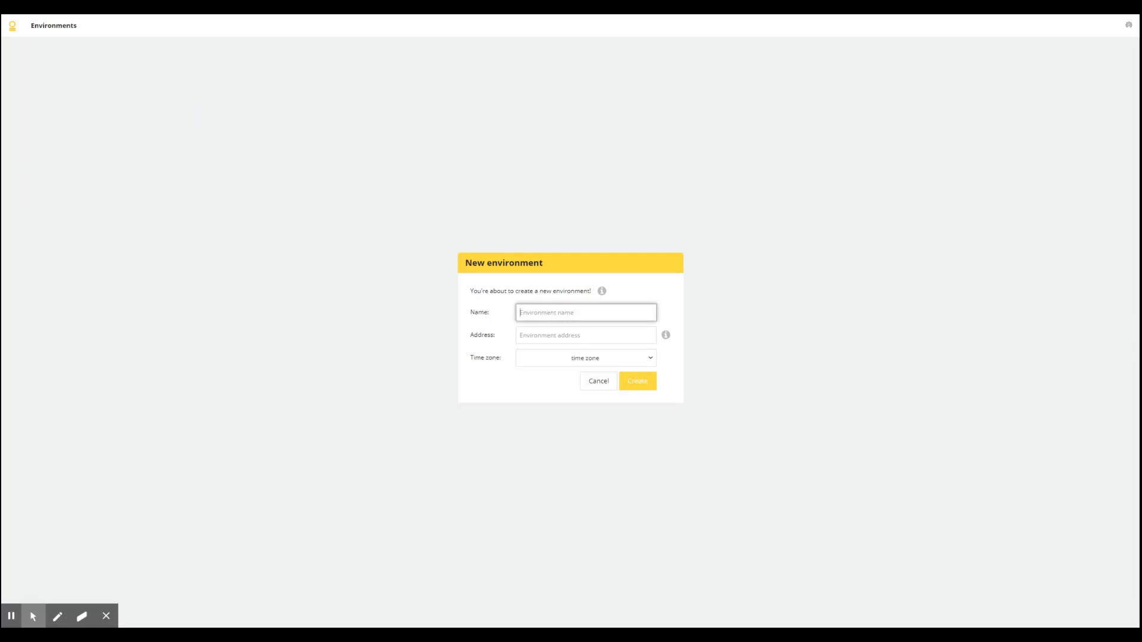
text(Ai)
- Set the environment's time zone to (UTC+01:00) Amsterdam, Berlin, Bern, Rome, Stockholm, Vienna and create the environment
click(595, 362)
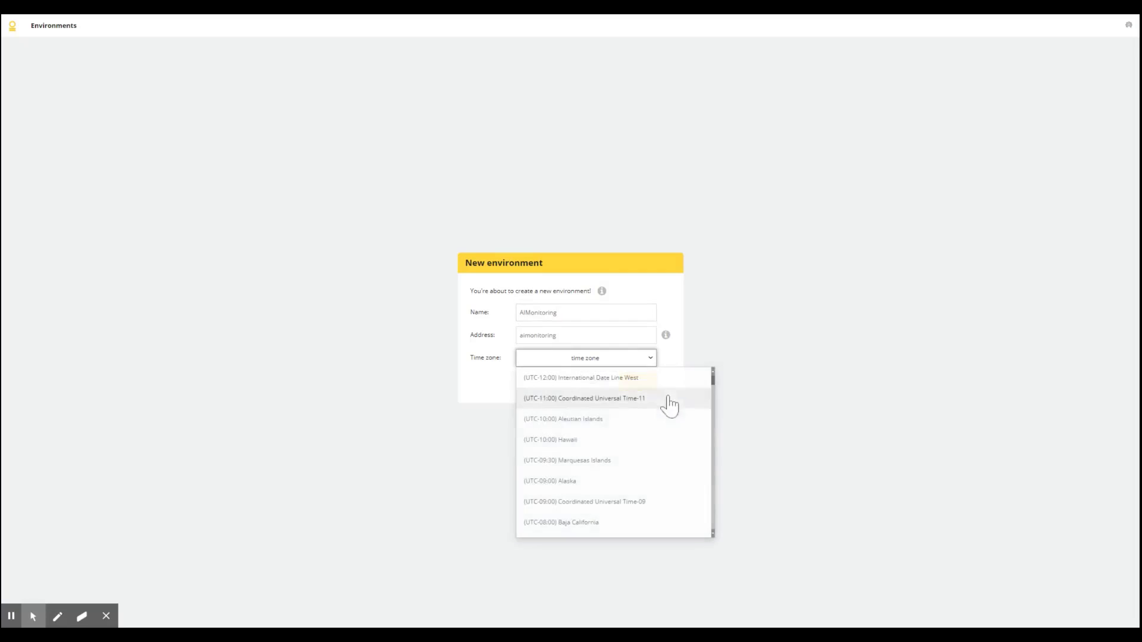
scroll(690, 417, down, 3)
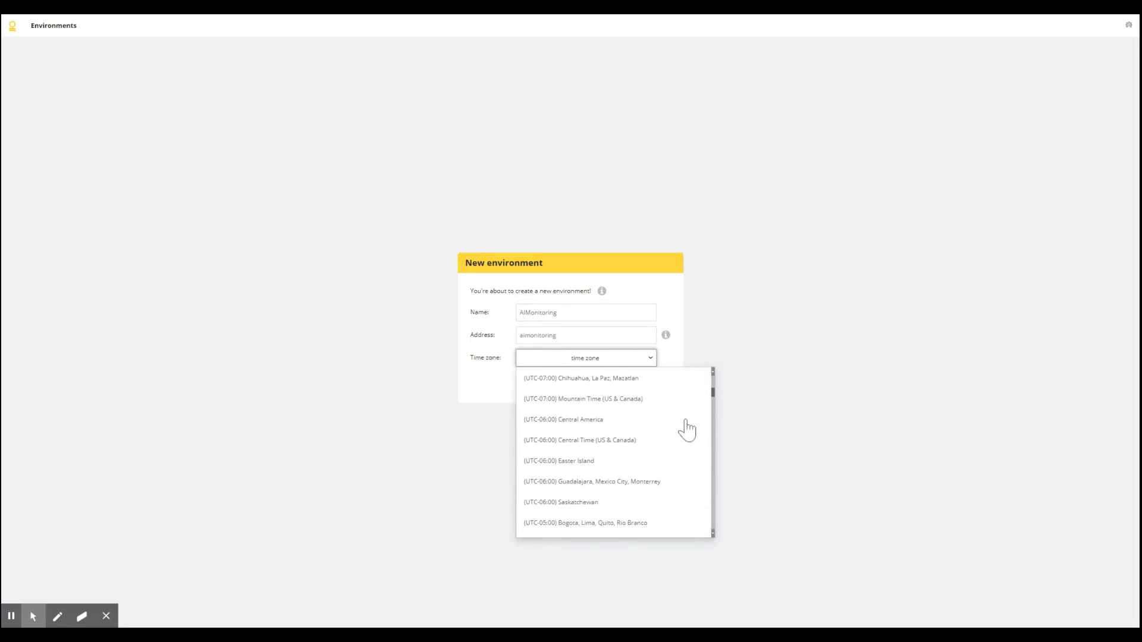
scroll(687, 429, down, 6)
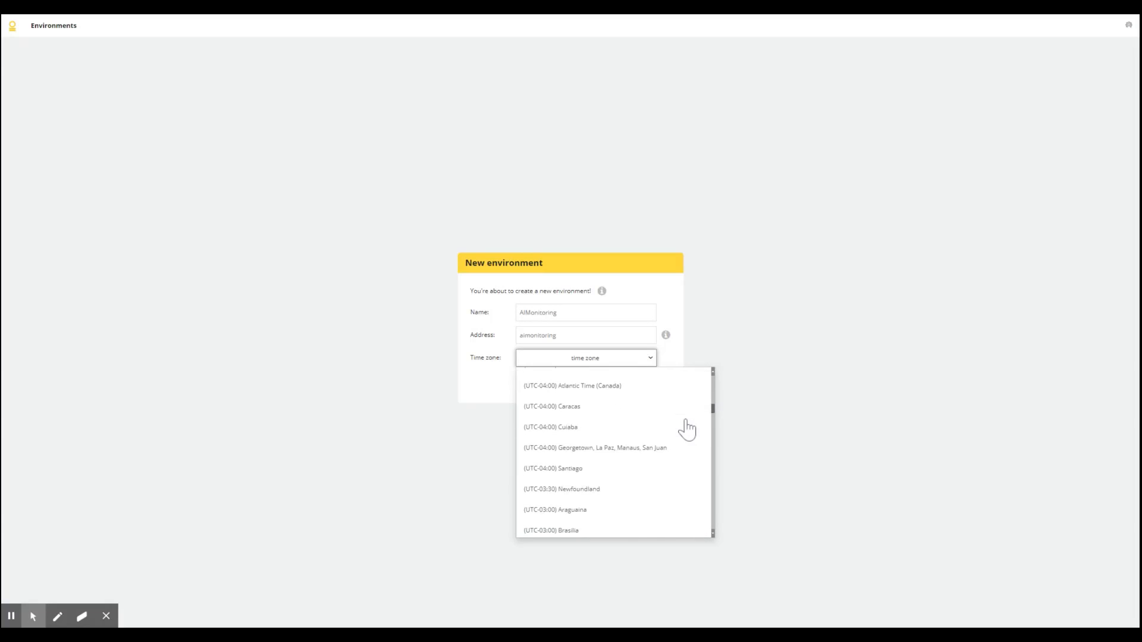
scroll(687, 431, down, 5)
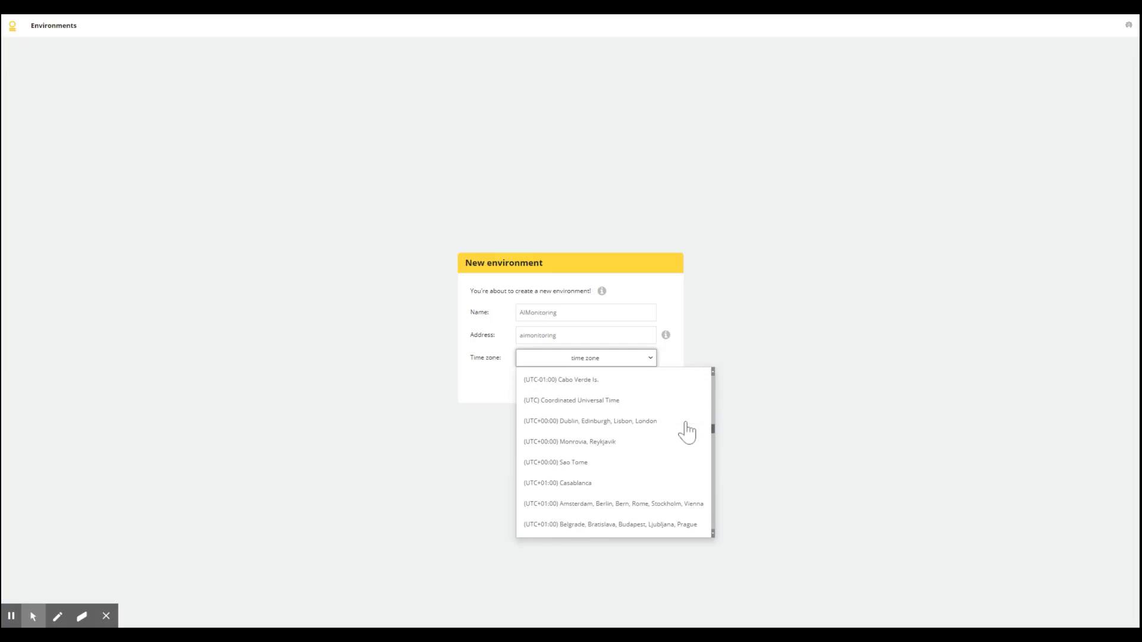
click(684, 505)
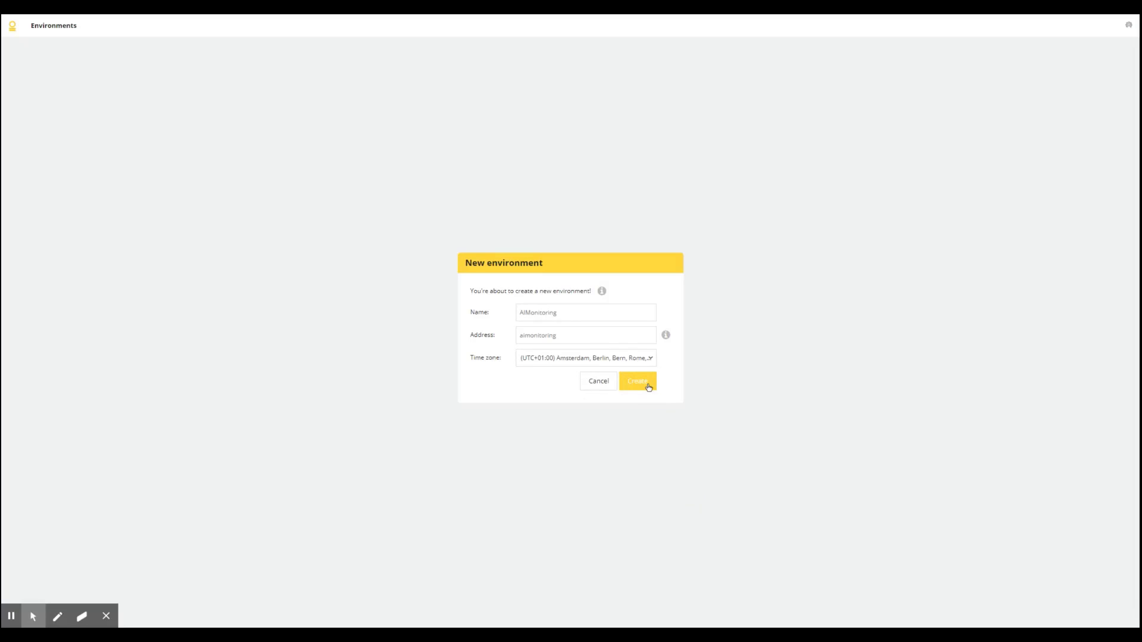
click(649, 387)
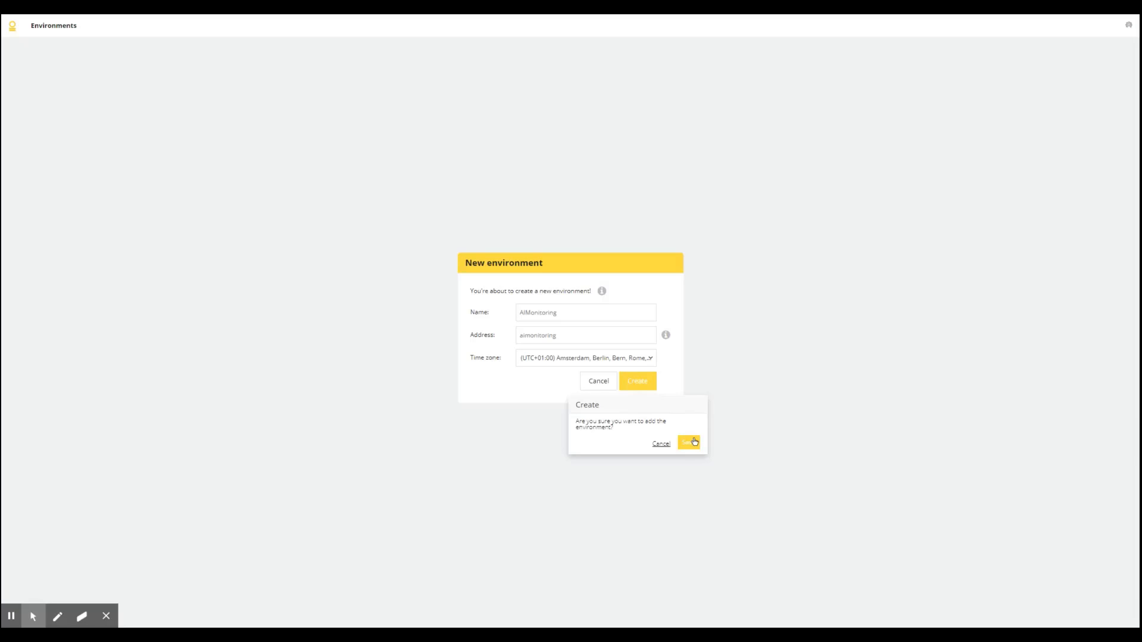
click(690, 443)
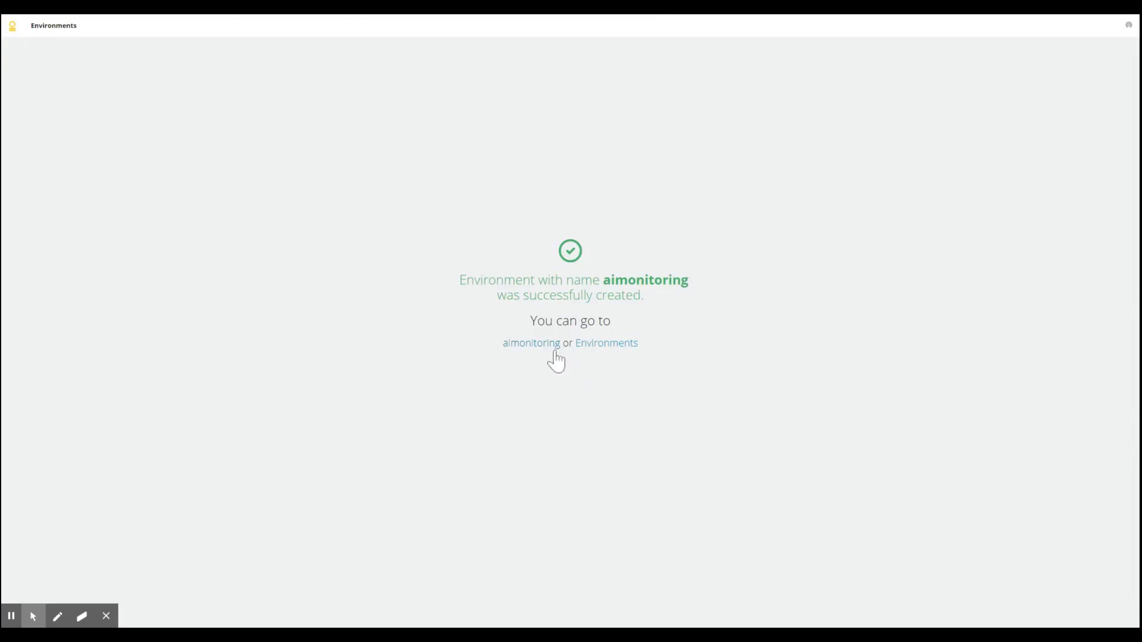
- Open the newly created aimonitoring environment and follow its link for downloading agents
click(547, 348)
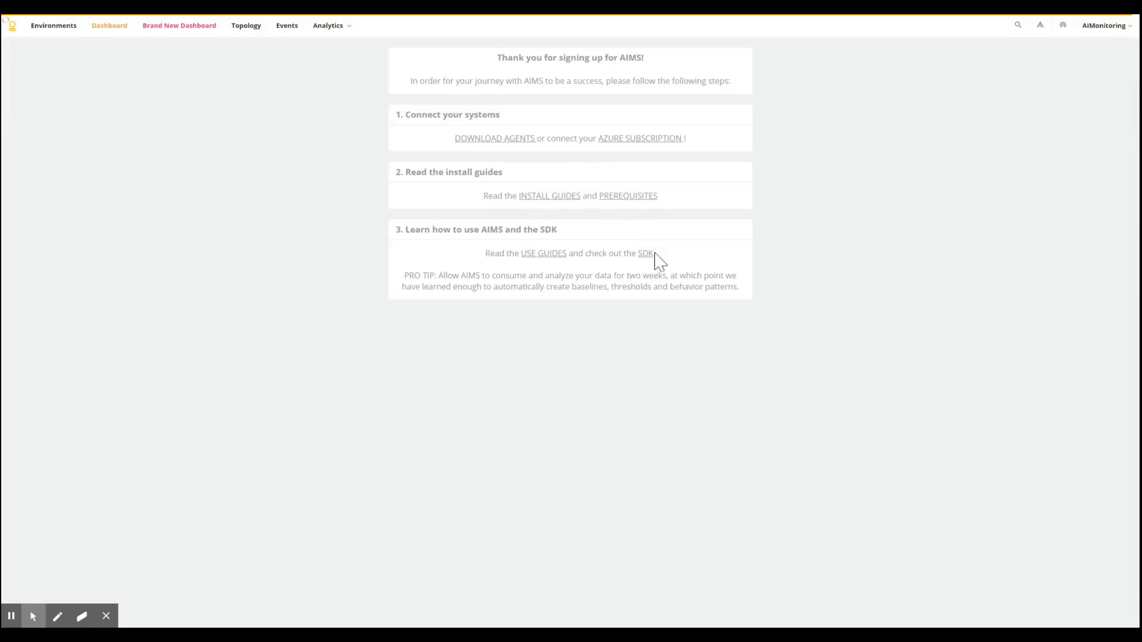
click(495, 141)
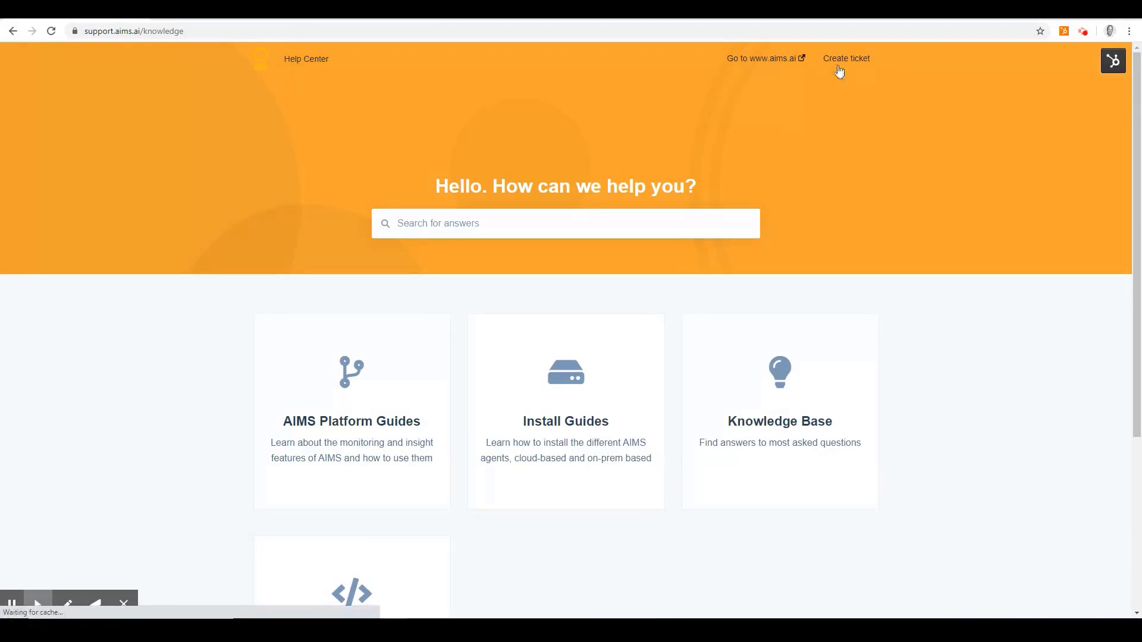
- Open the Microsoft Windows Server Agent install guide from the Help Center's Install Guides
click(590, 429)
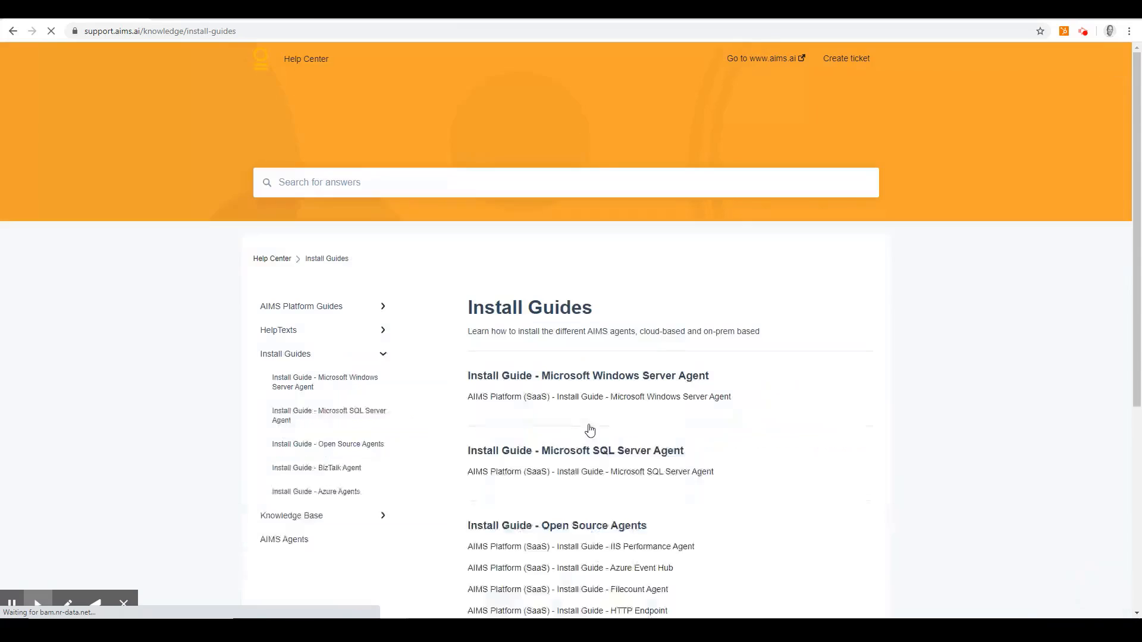
scroll(591, 429, down, 3)
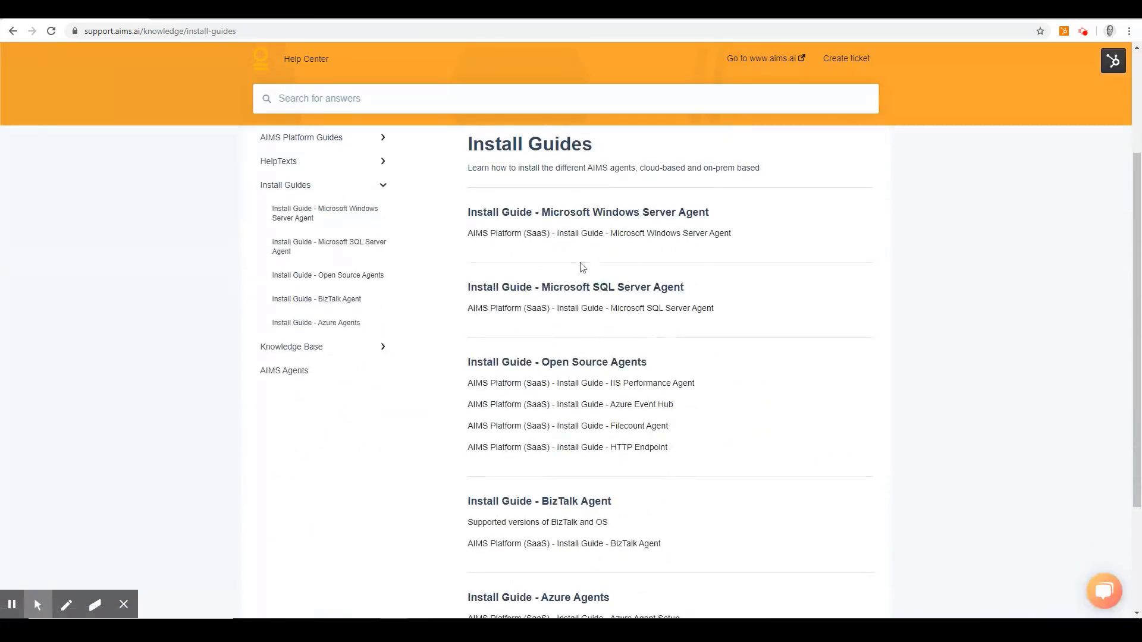
click(573, 238)
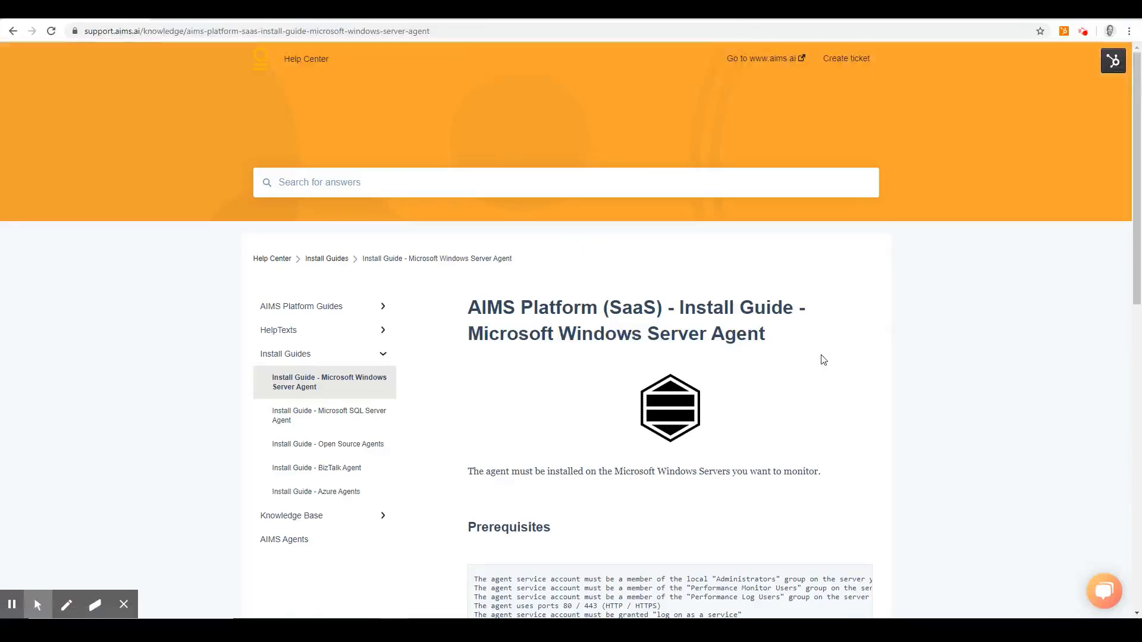
- Review the Windows Server agent's prerequisites, highlighting the required group memberships and the "log on as a service" right, and the install instructions
scroll(822, 358, down, 3)
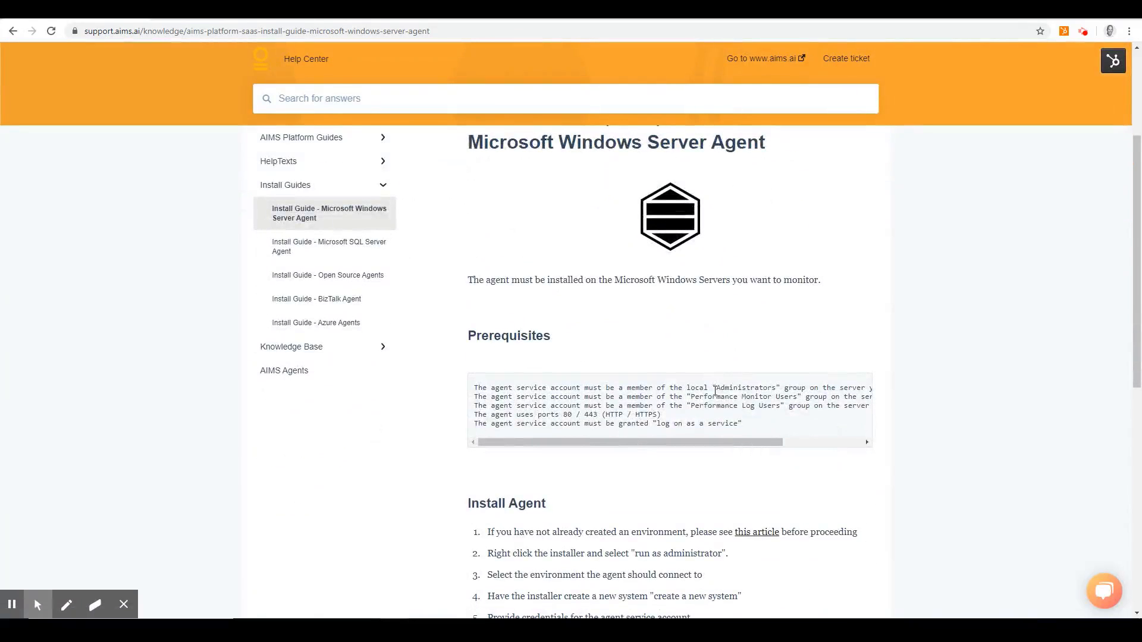
drag(714, 388, 792, 396)
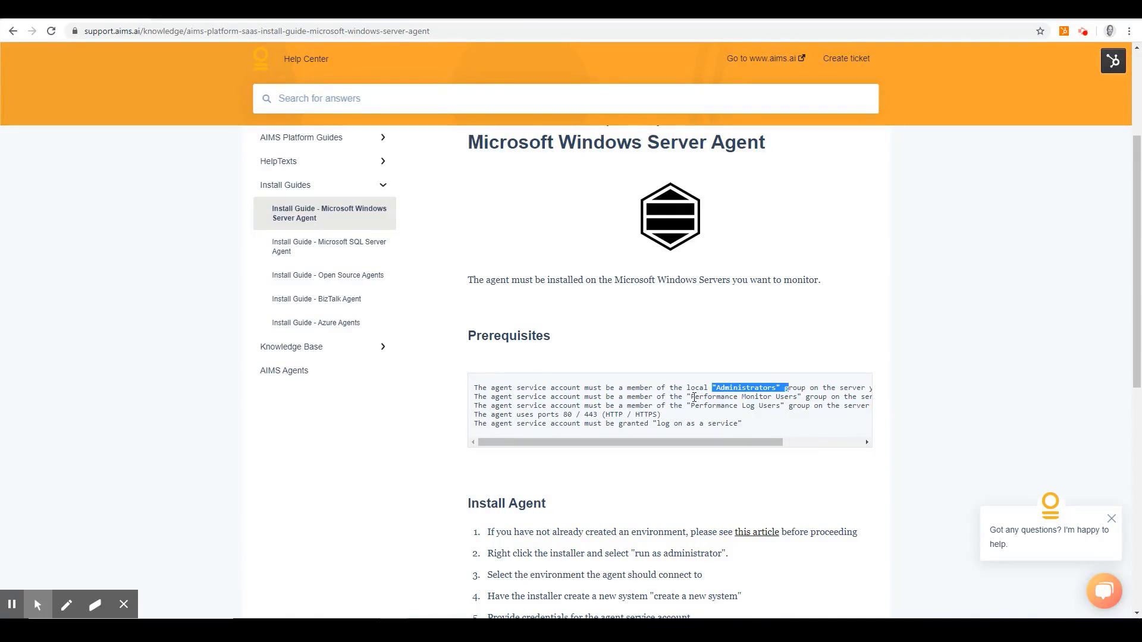
drag(693, 397, 780, 401)
drag(691, 406, 783, 405)
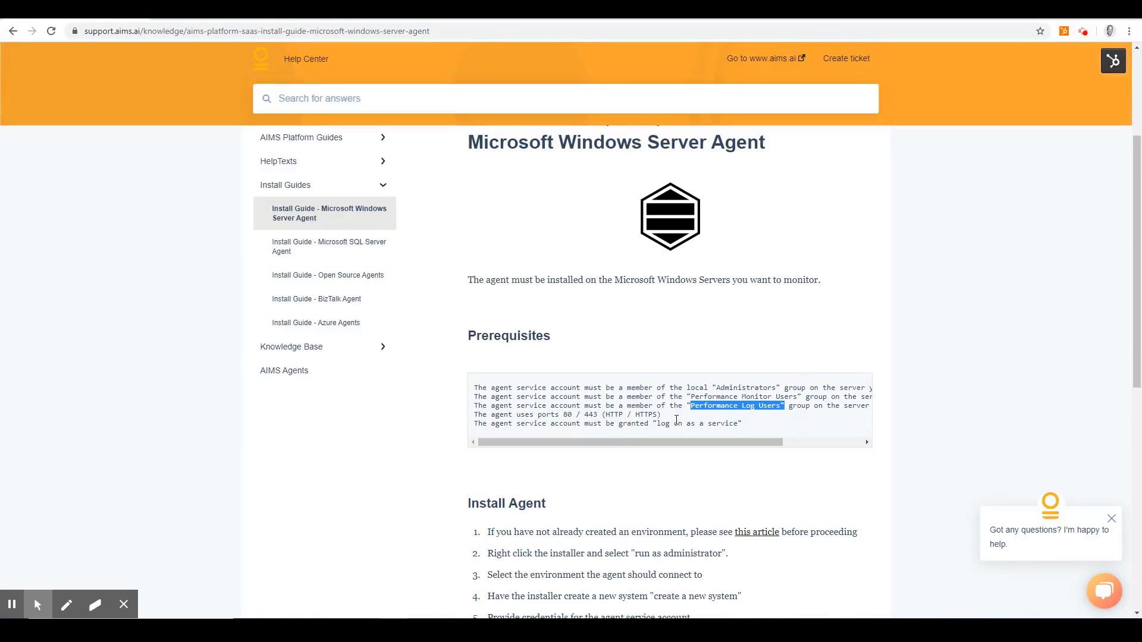
drag(658, 424, 736, 424)
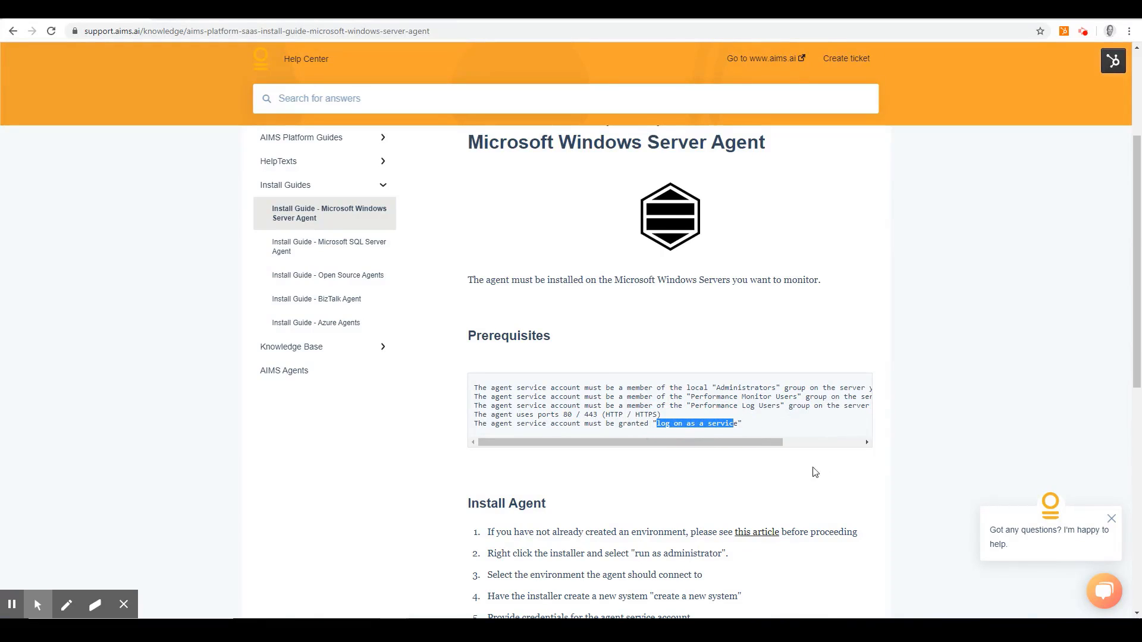
scroll(813, 478, down, 2)
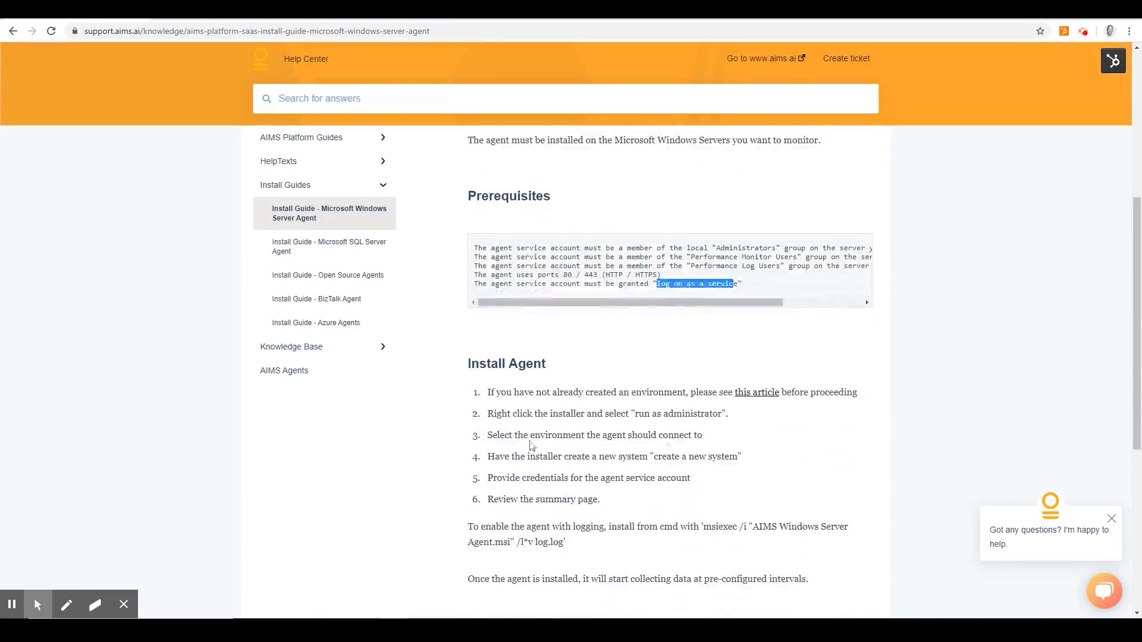
- Open the Agent Downloads page in the AIMS Agents section of the Help Center
click(310, 377)
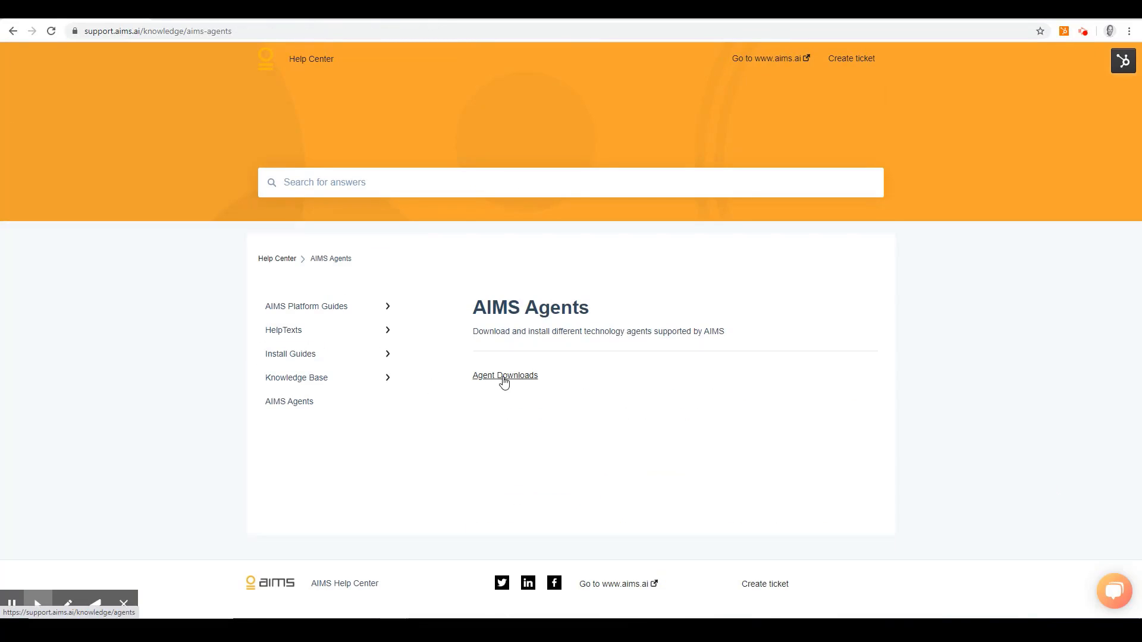
click(504, 377)
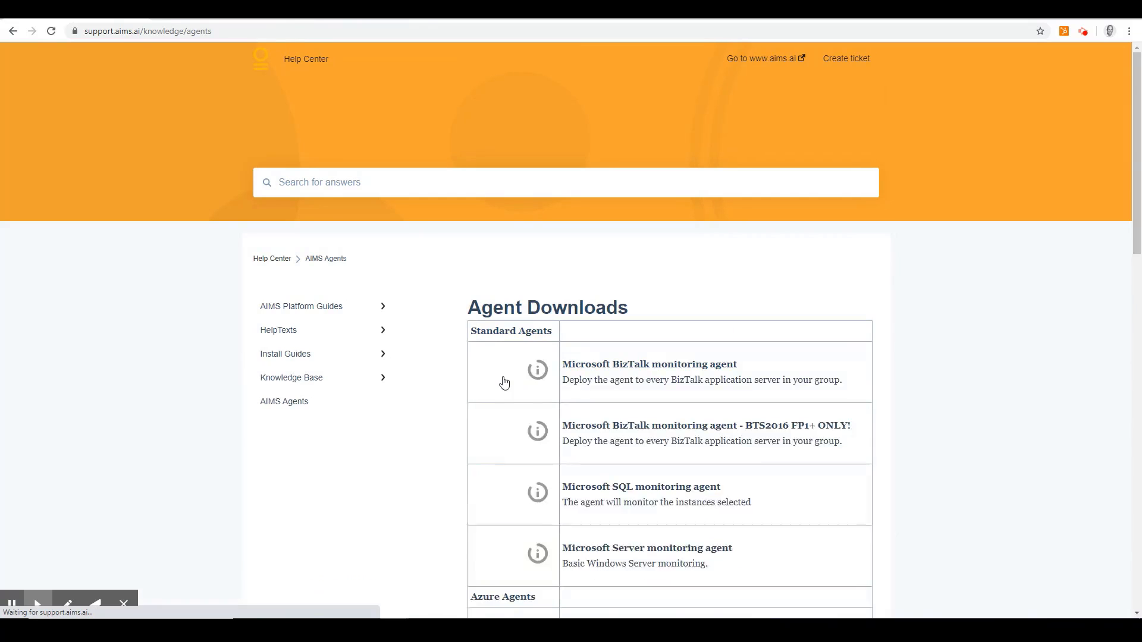
- Download the Microsoft Server monitoring agent installer and run it despite the Windows SmartScreen warning
click(544, 555)
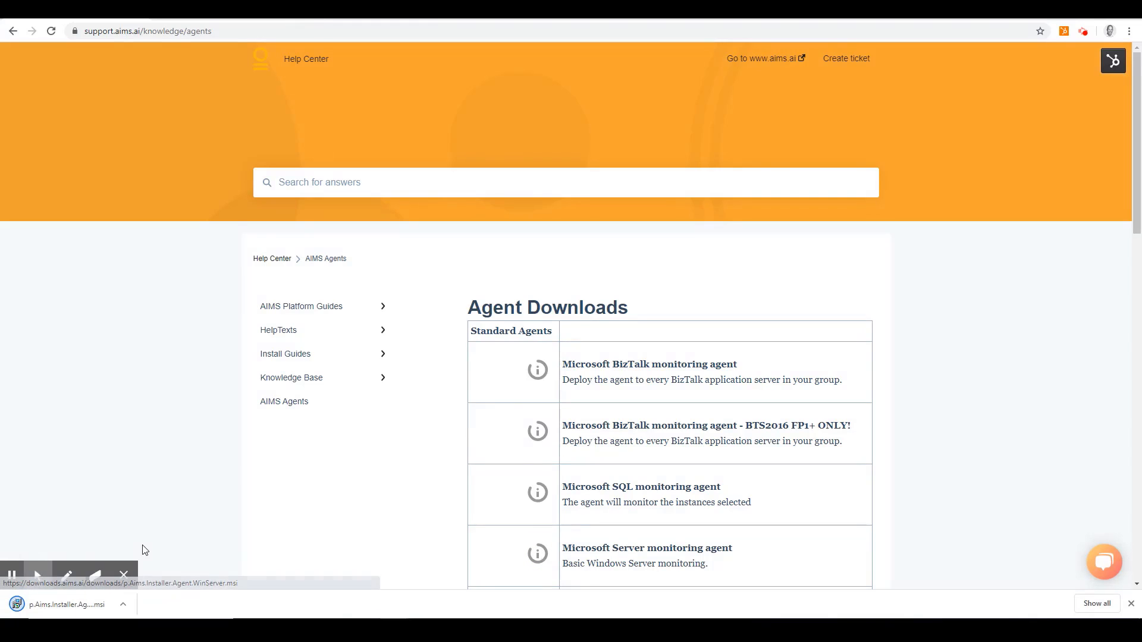
click(86, 606)
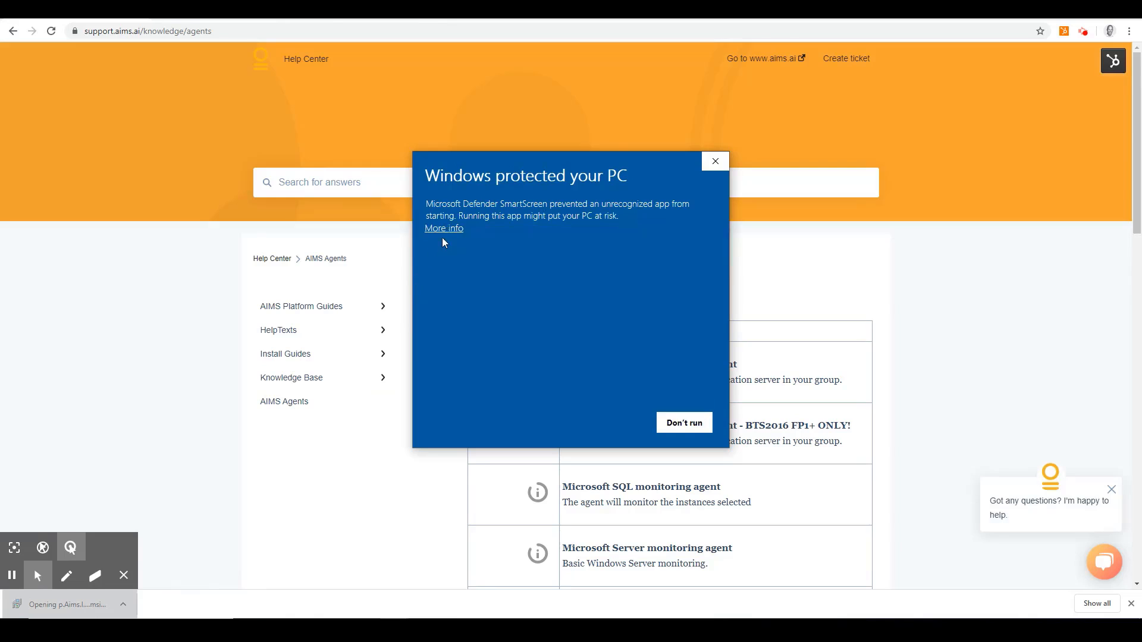
click(450, 229)
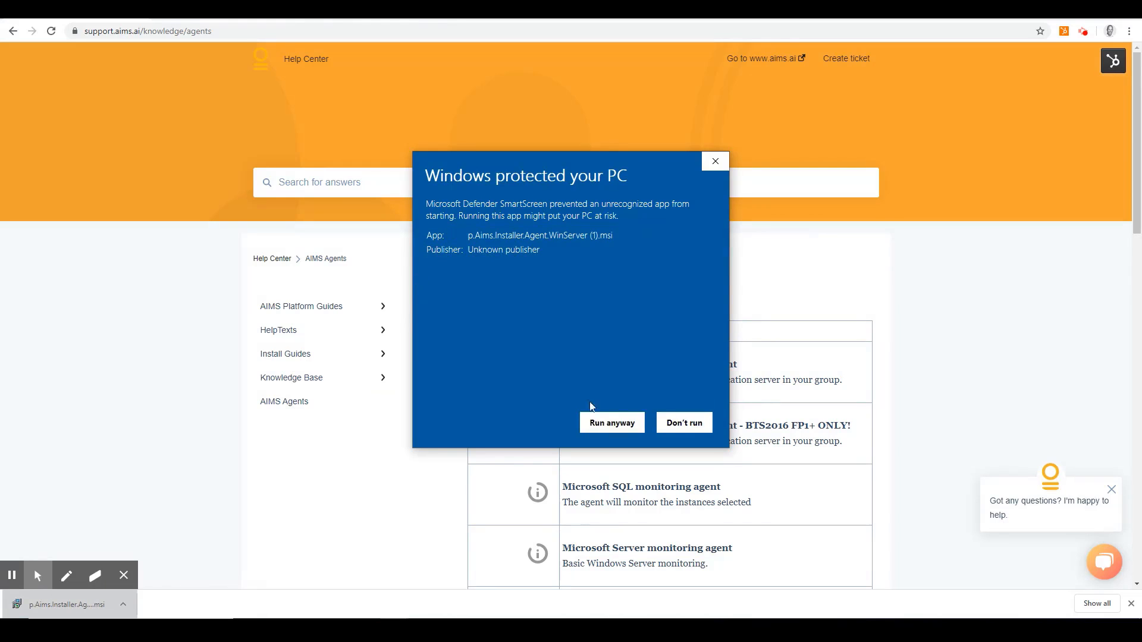
click(611, 423)
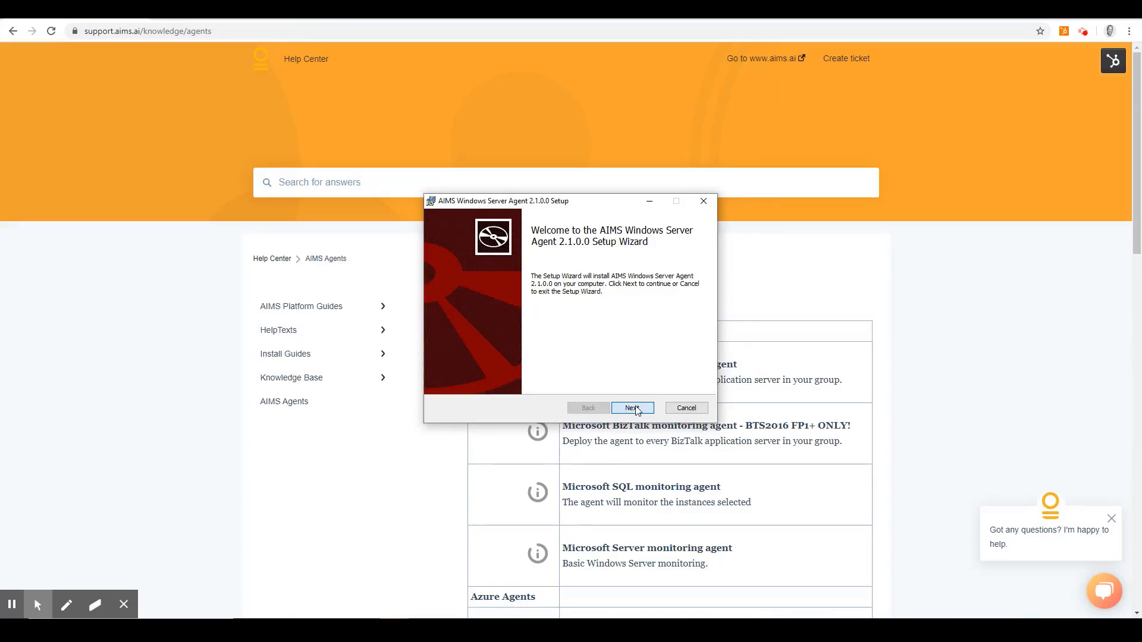
- Accept the default destination folder in the agent setup and submit the AIMS user email and account password
click(632, 408)
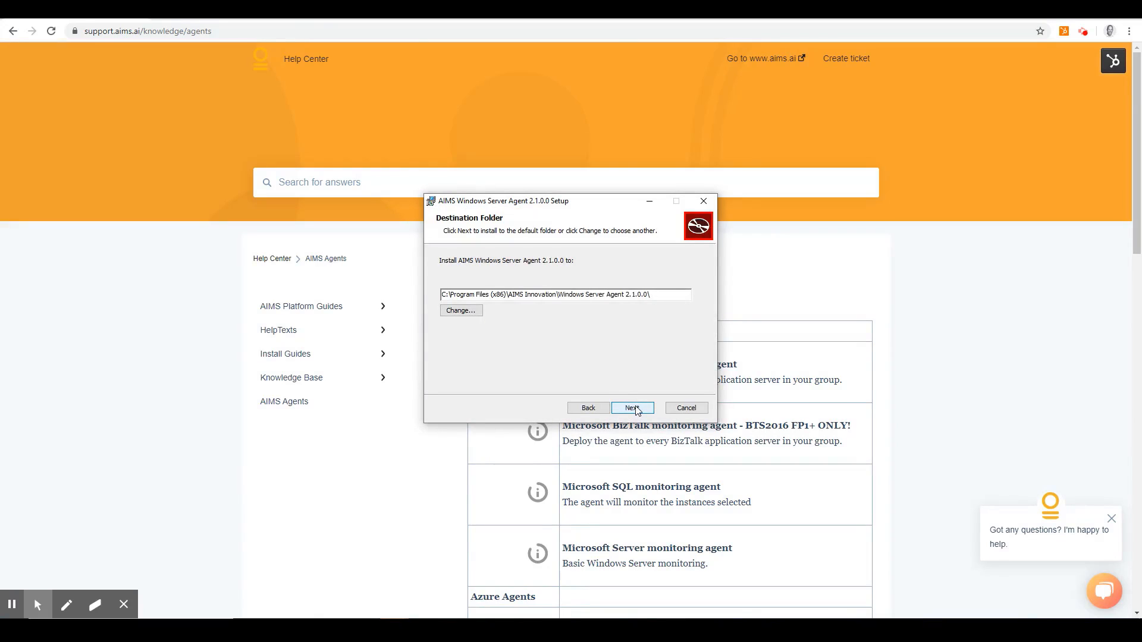
click(633, 408)
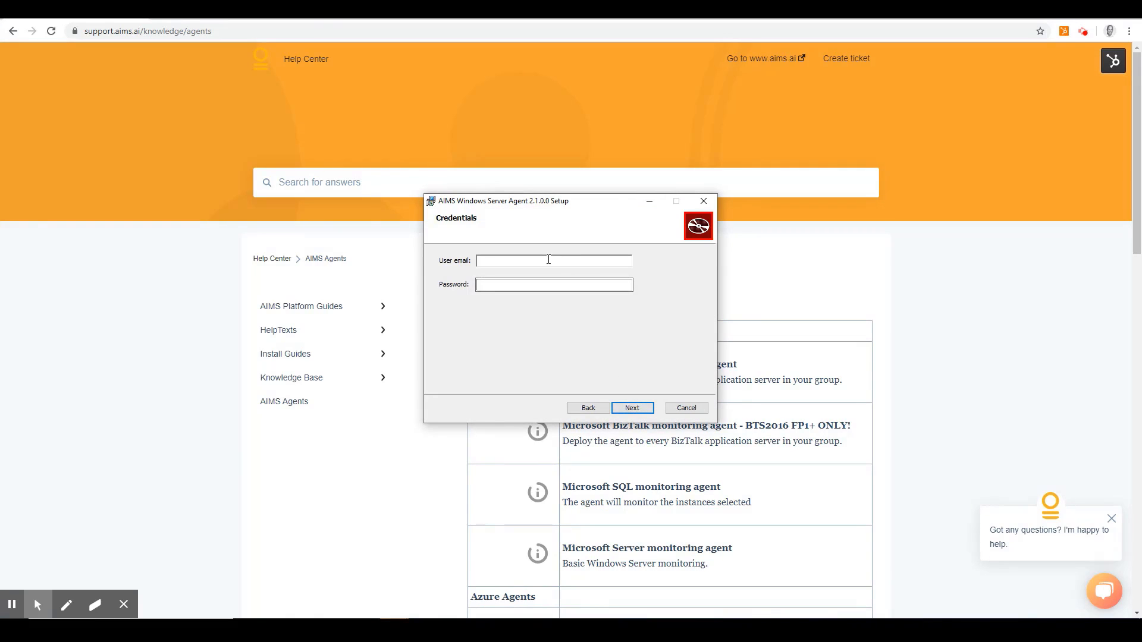
key(Tab)
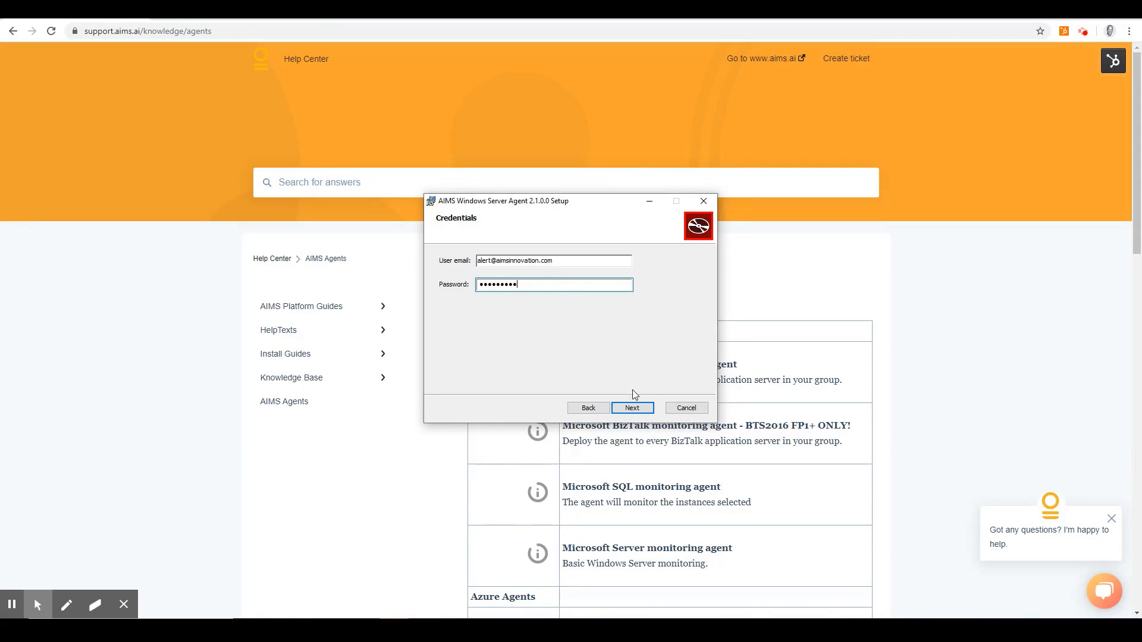
click(632, 407)
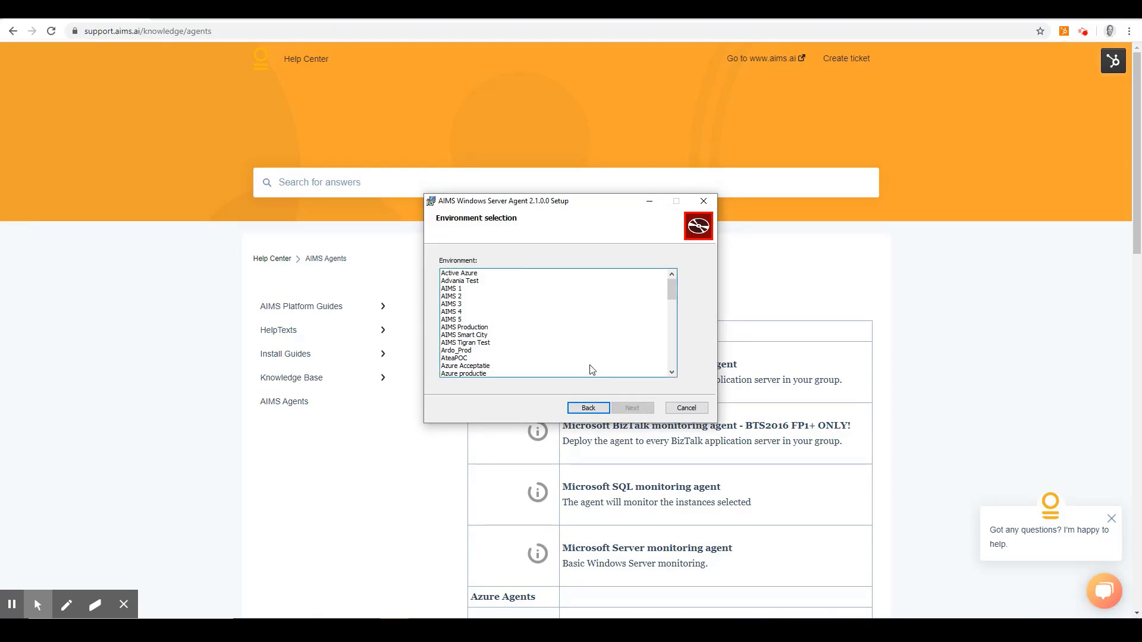
- Select the AIMS Smart City environment for the agent and choose to create a new system
click(487, 336)
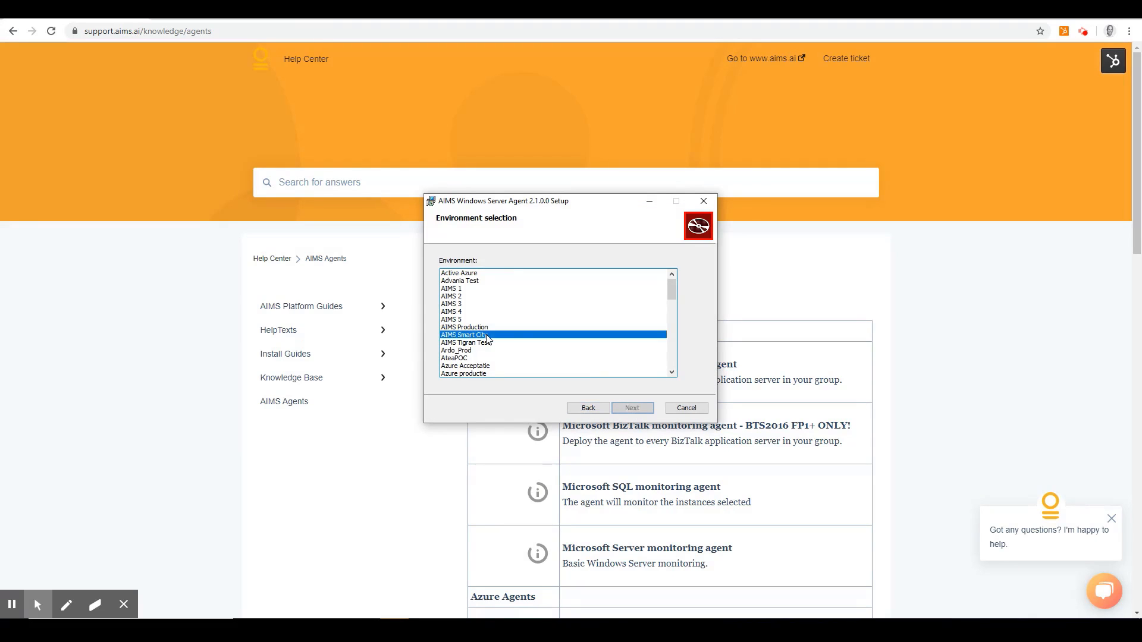
click(636, 408)
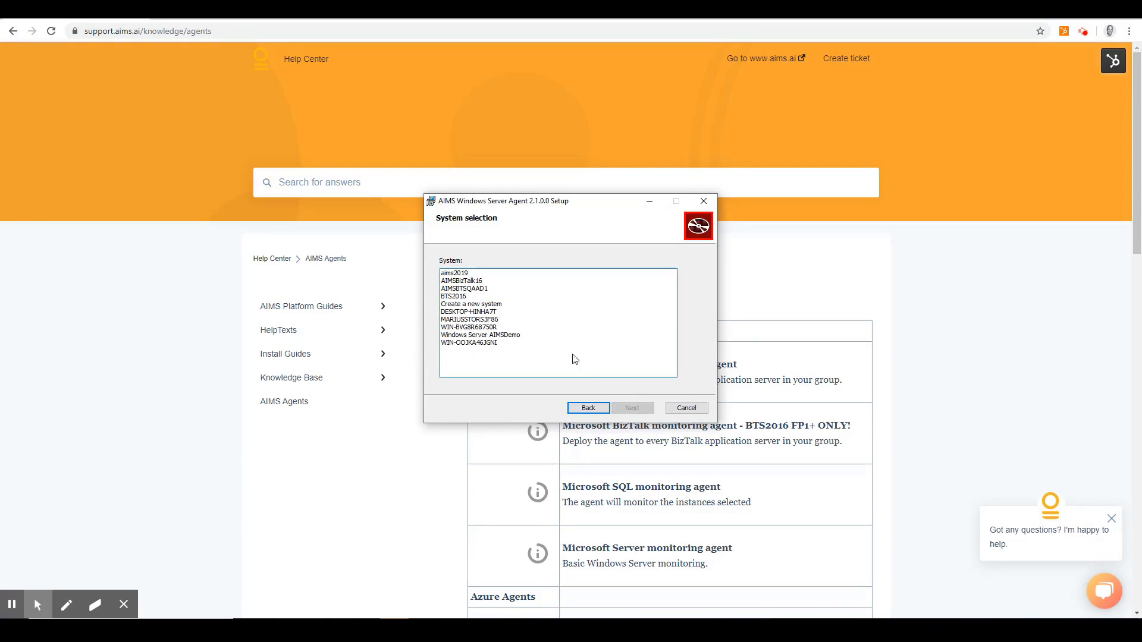
click(483, 305)
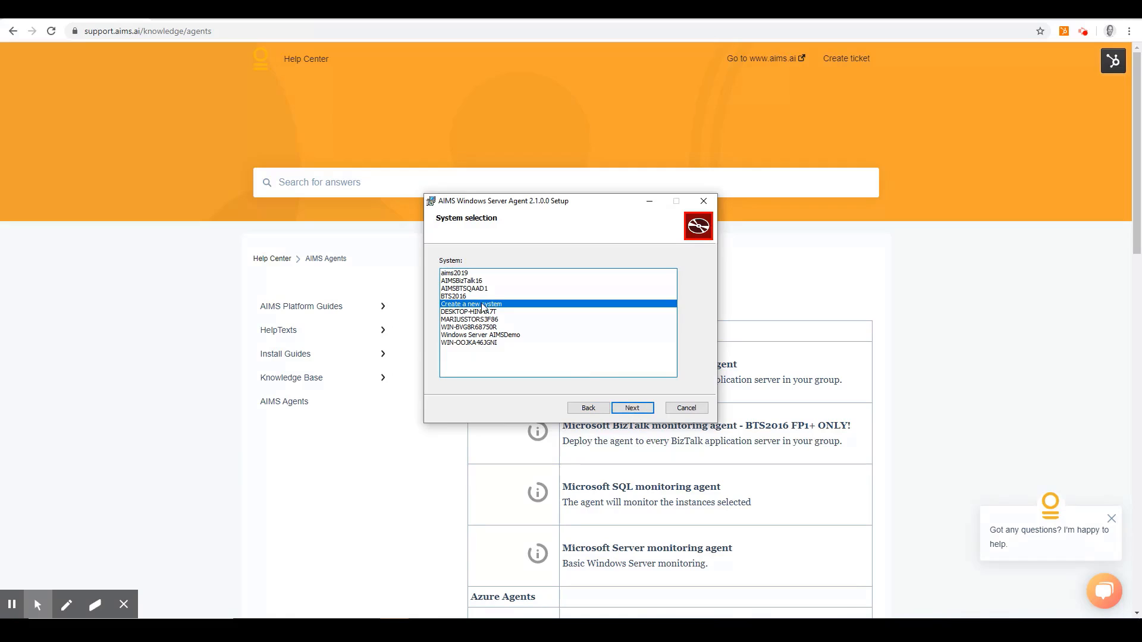
click(633, 408)
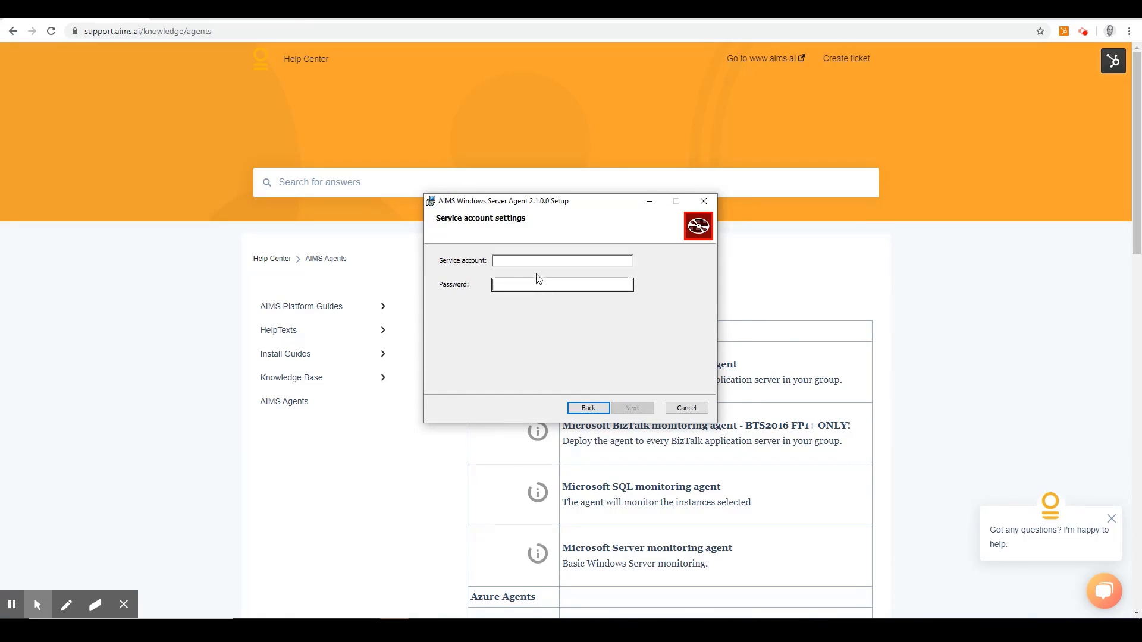
- Enter the service account name and its password in the service account settings and continue to the summary
click(538, 258)
text(IvarS)
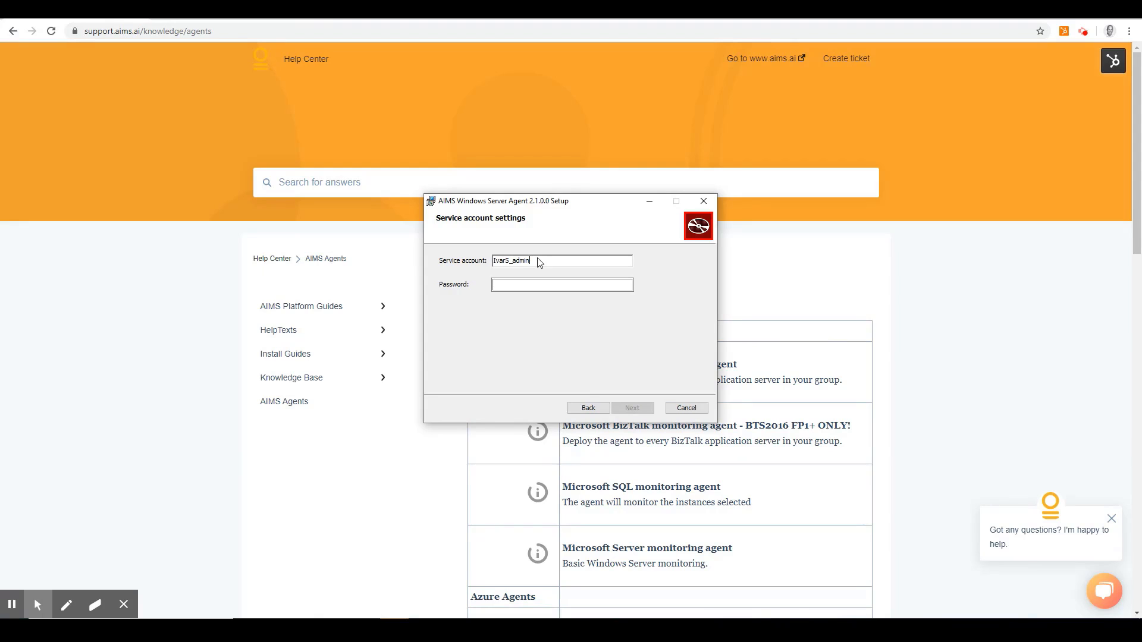
text(_admin)
key(Tab)
text(••••)
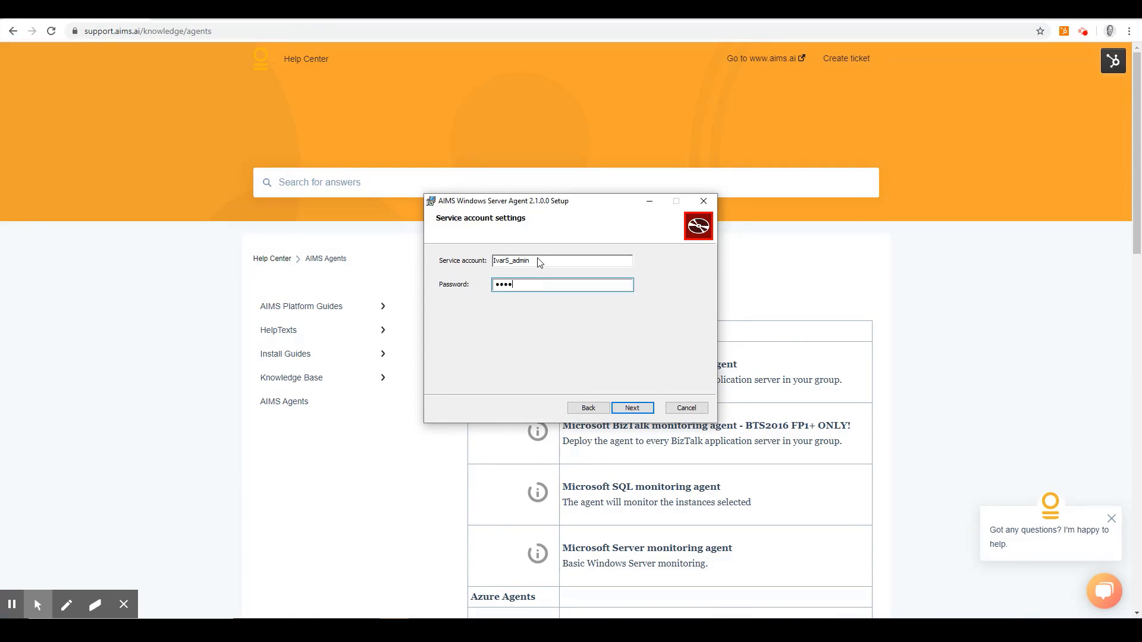
text(••••)
click(630, 405)
click(631, 406)
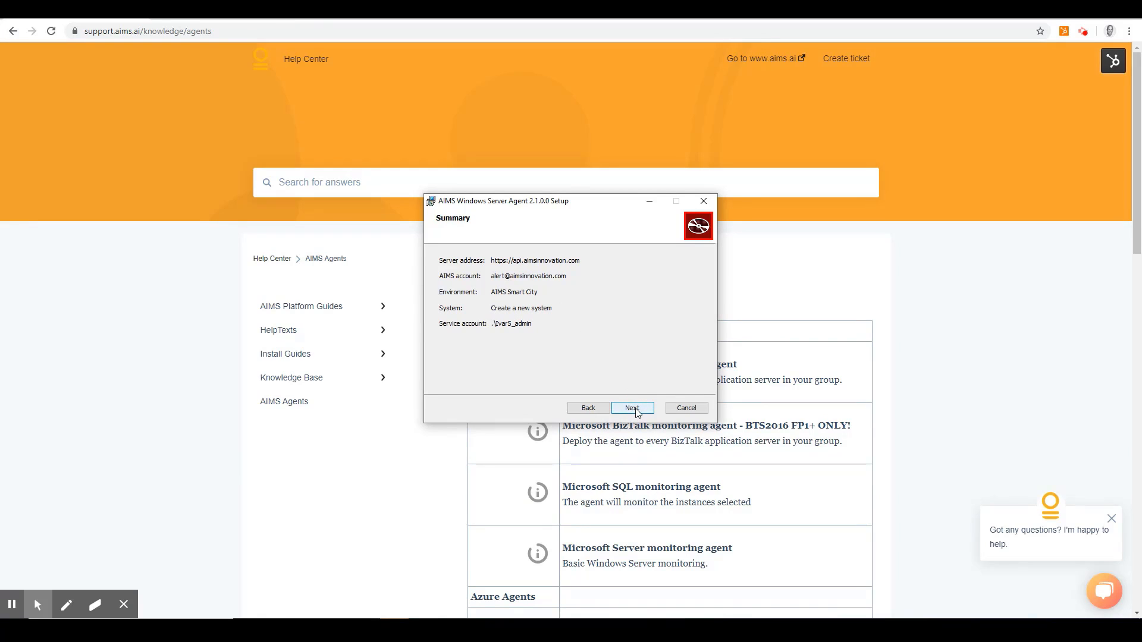
- Accept the setup summary, install AIMS Windows Server Agent 2.1.0.0 and finish the wizard
click(636, 411)
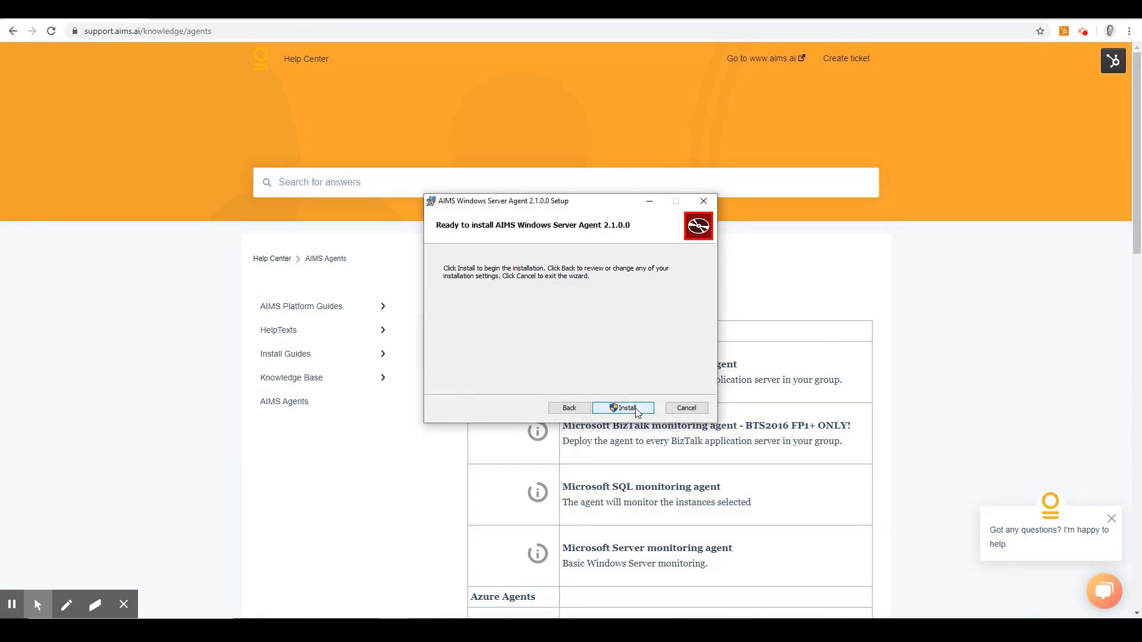
click(634, 409)
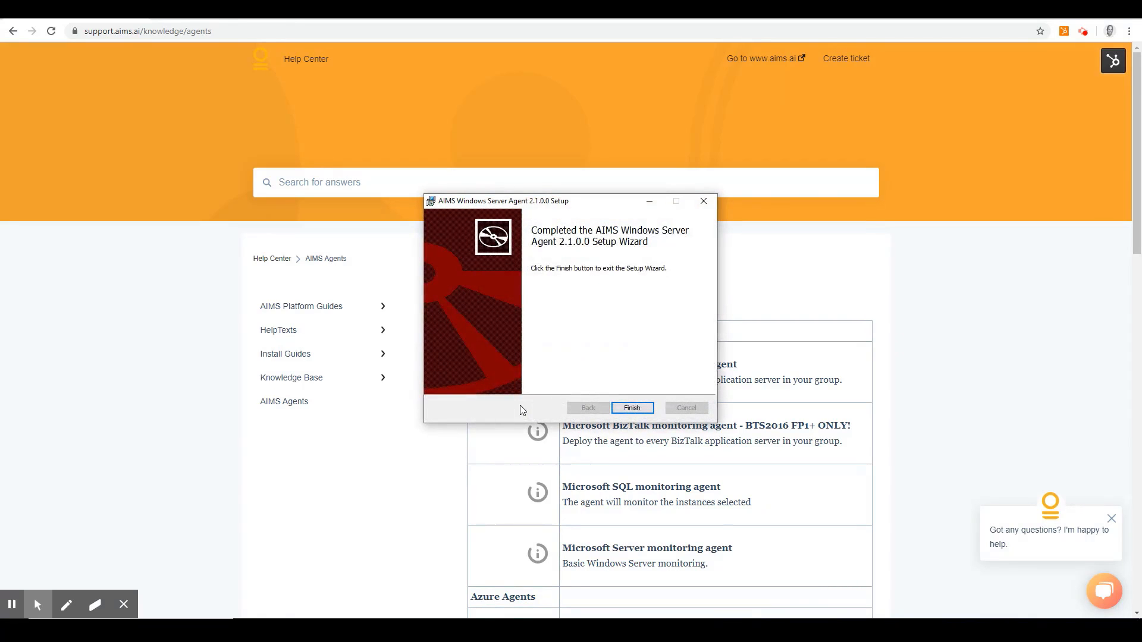
click(633, 409)
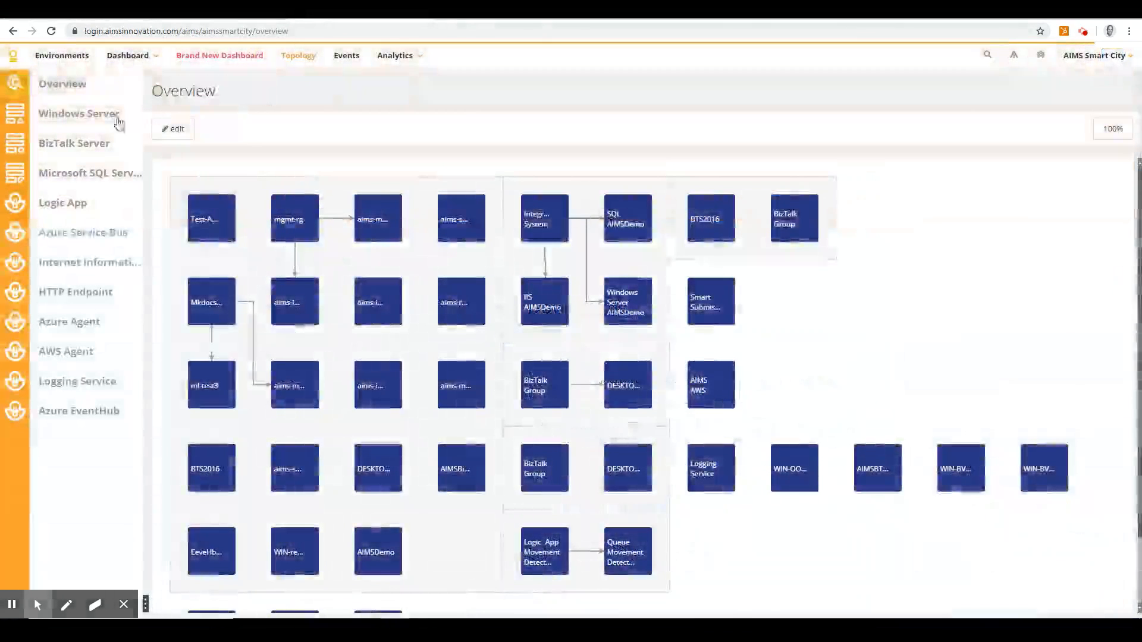
- In the AIMS Smart City topology, open CPU Core 0,0 of the Windows Server system DESKTOP-EU7QQUJ
click(105, 118)
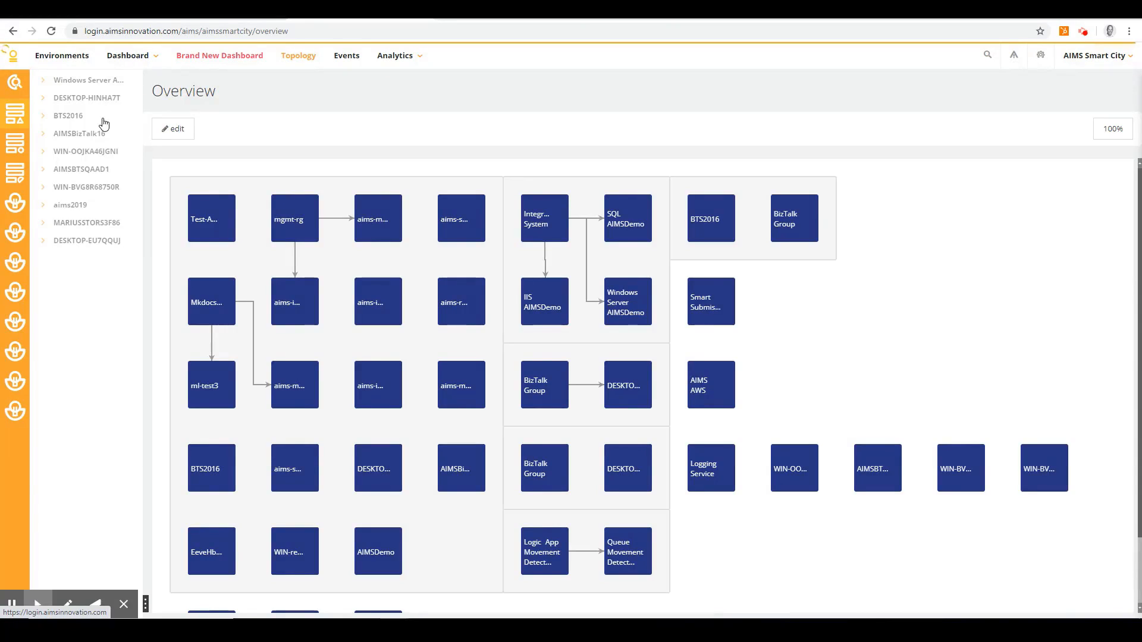
click(111, 244)
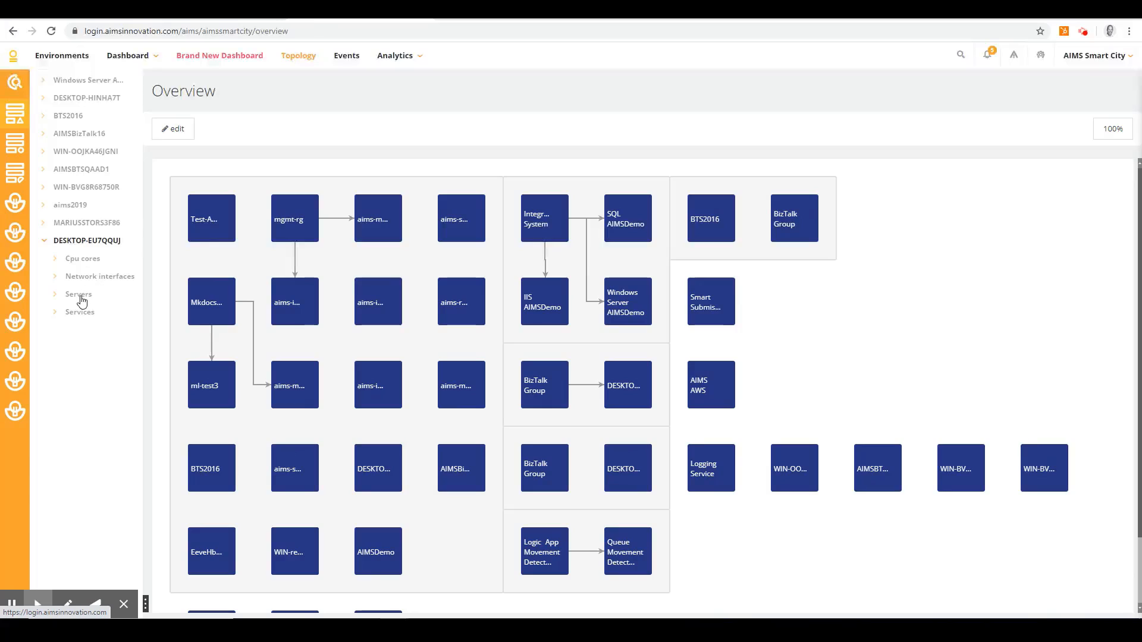
click(83, 259)
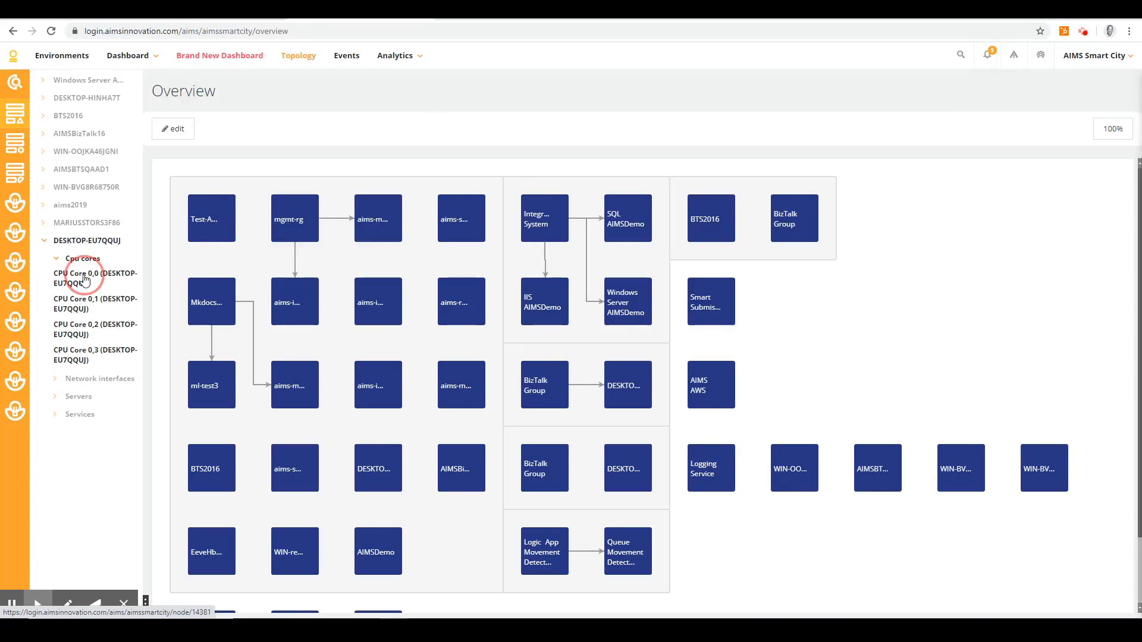
click(85, 278)
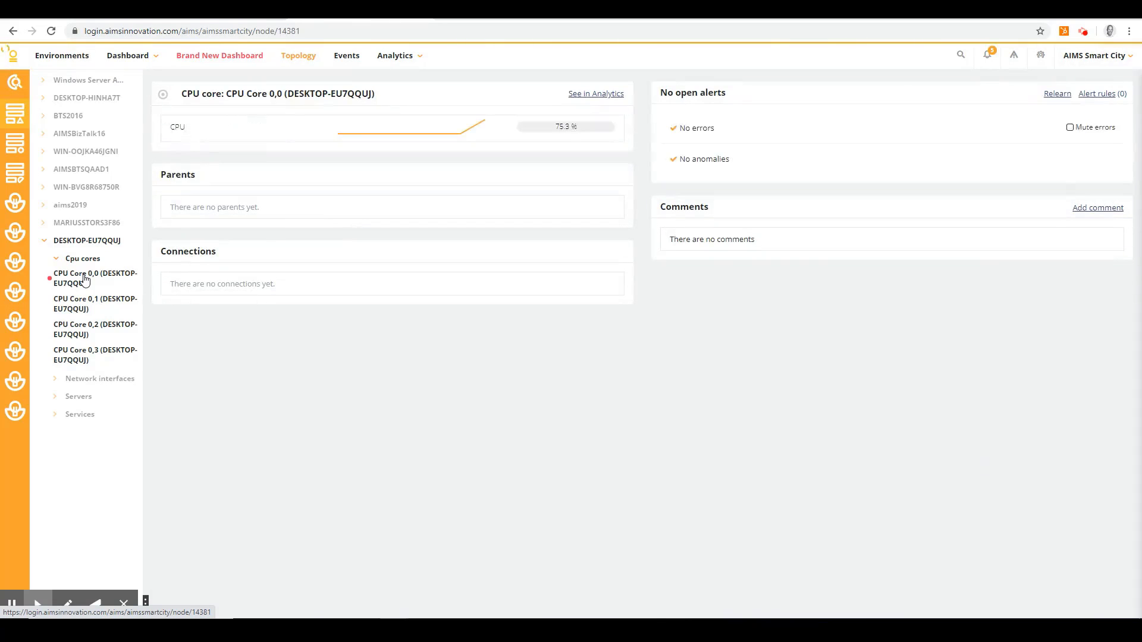
- View the CPU chart of CPU Core 0,0 for today and close the chart
click(567, 128)
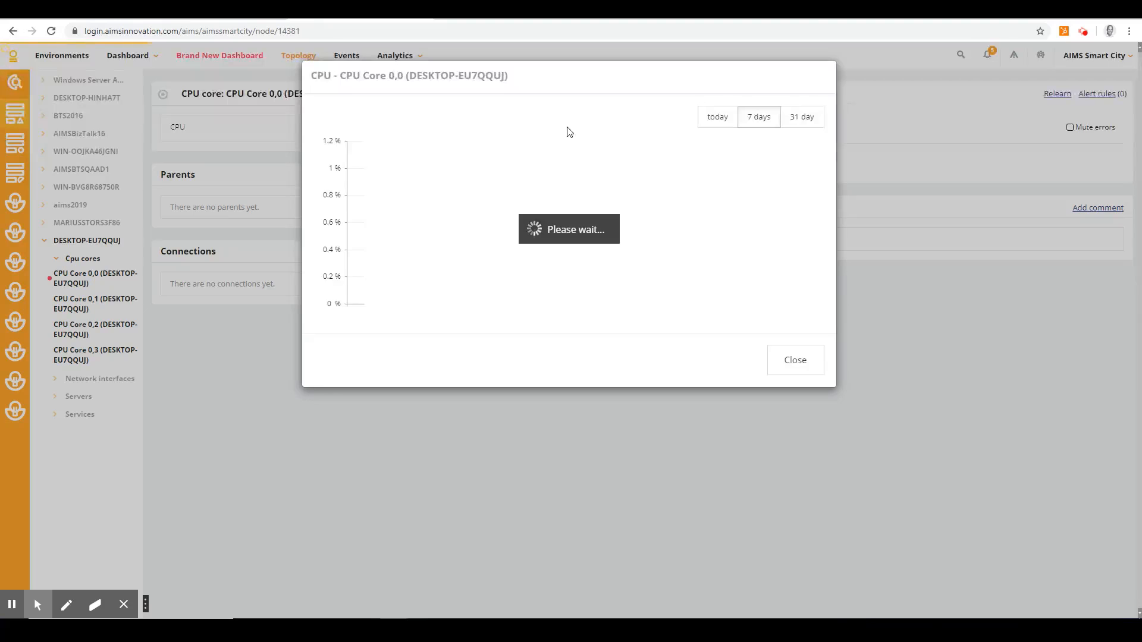
click(719, 119)
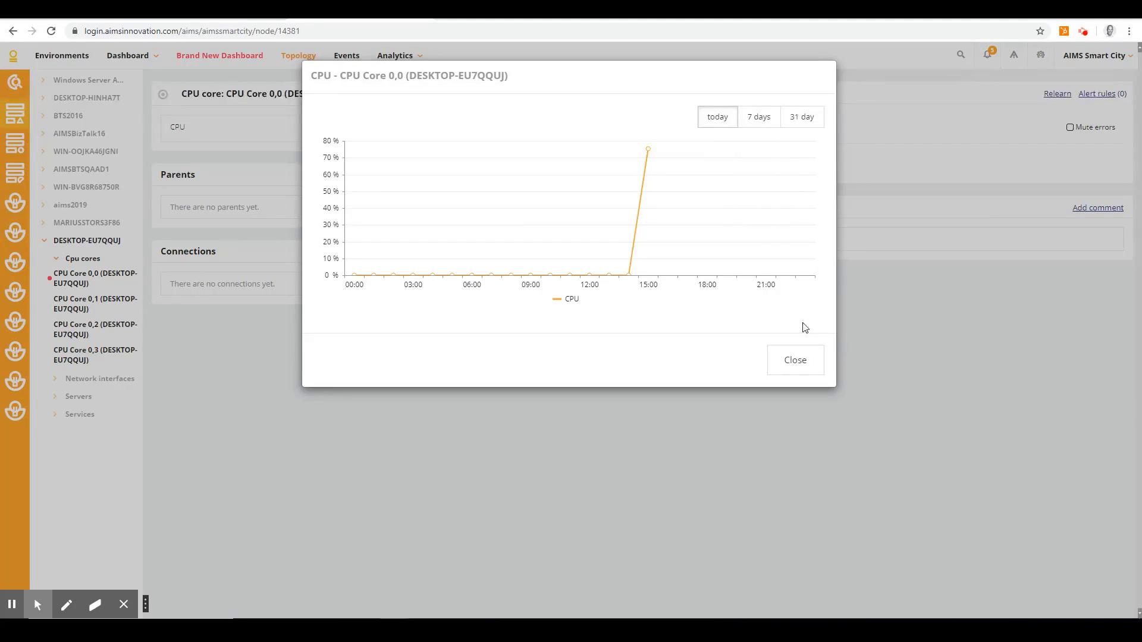
click(797, 363)
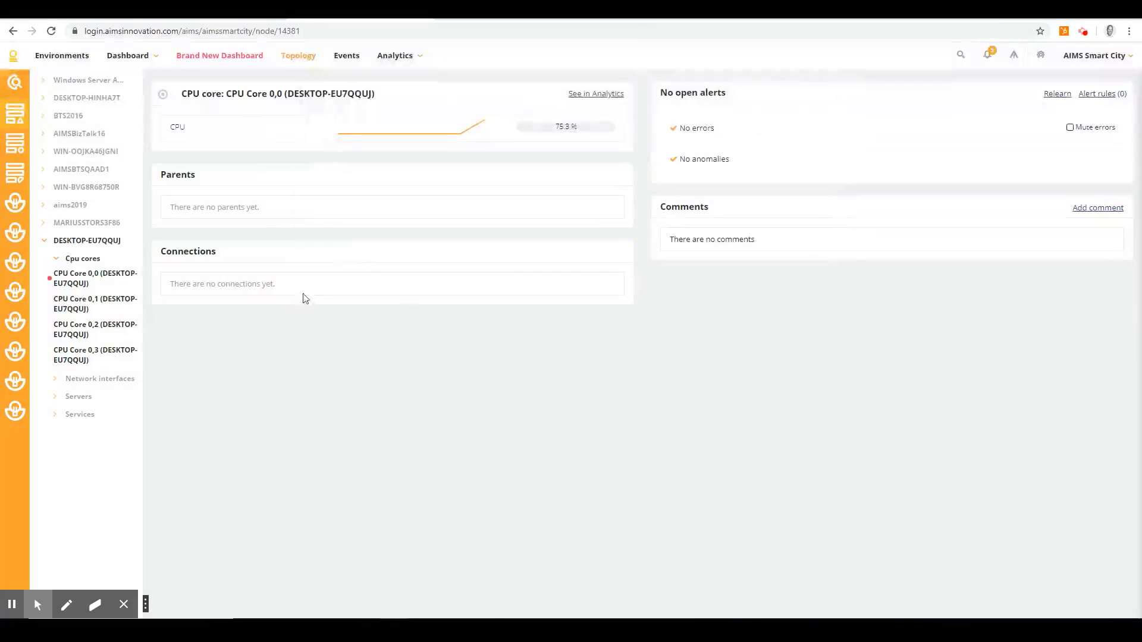
- Browse the monitored services of DESKTOP-EU7QQUJ in the topology and return to the system's entry
click(88, 420)
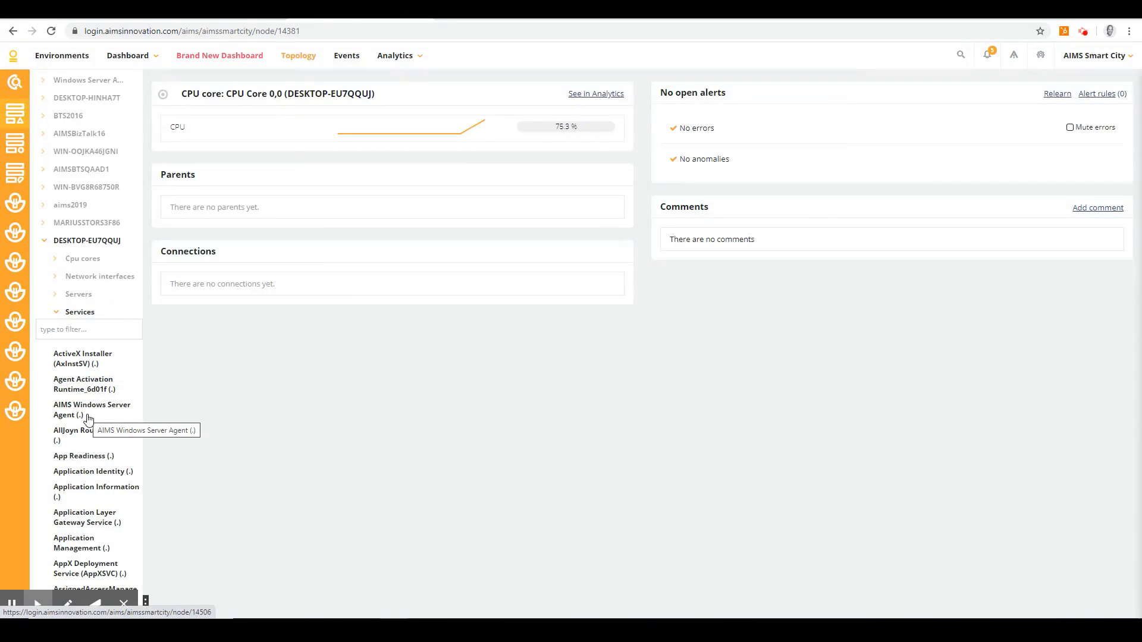
scroll(87, 417, down, 2)
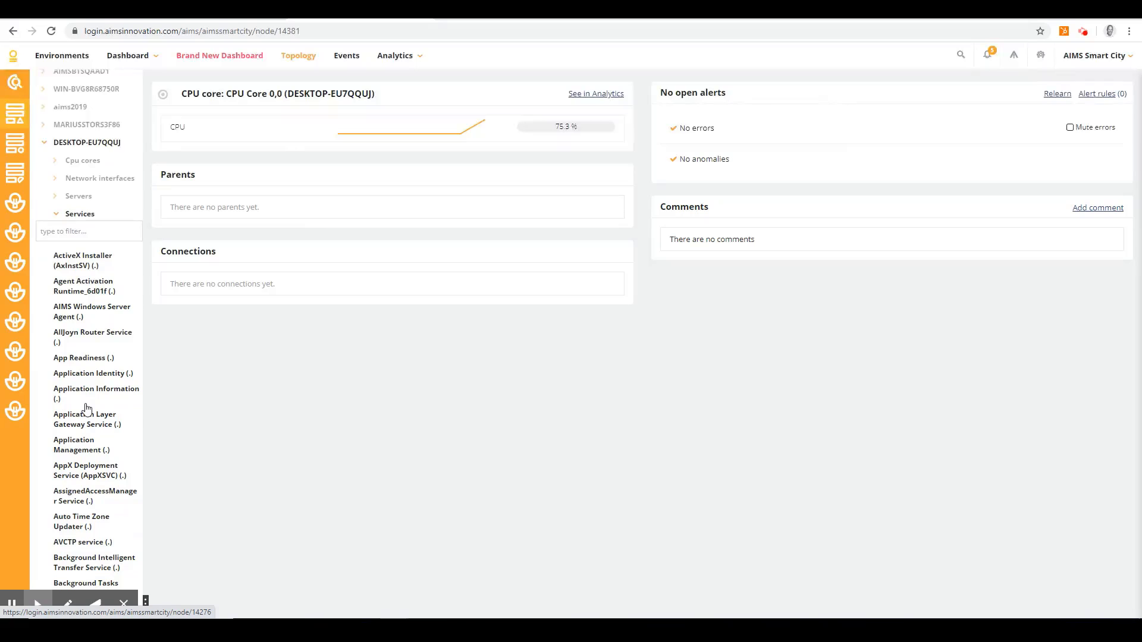
scroll(87, 408, down, 1)
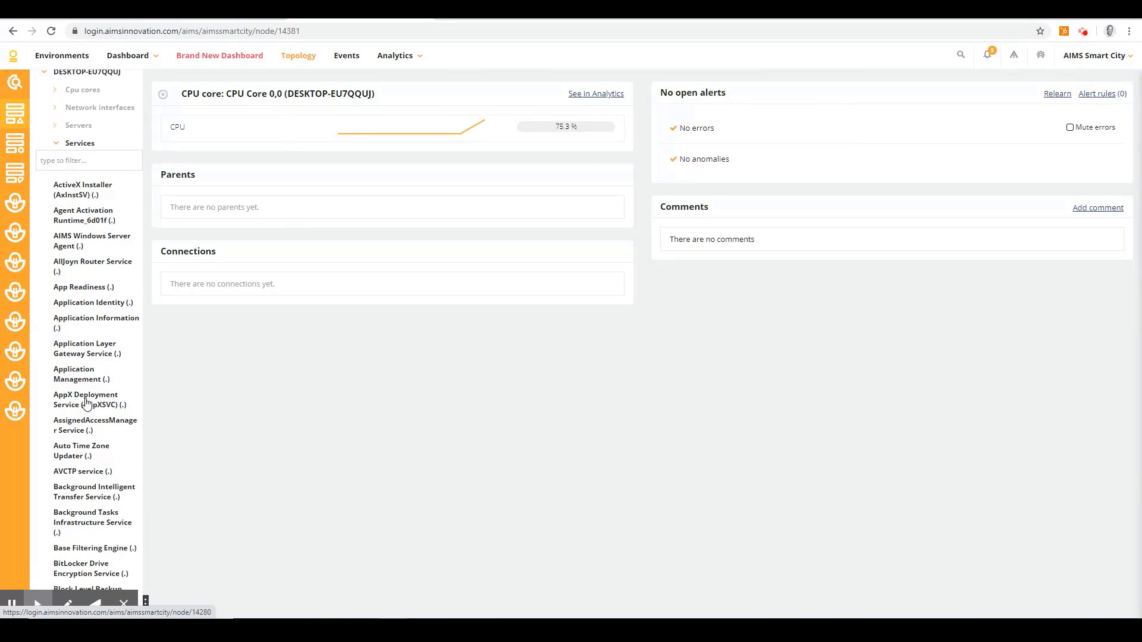
scroll(87, 394, down, 3)
scroll(87, 392, down, 5)
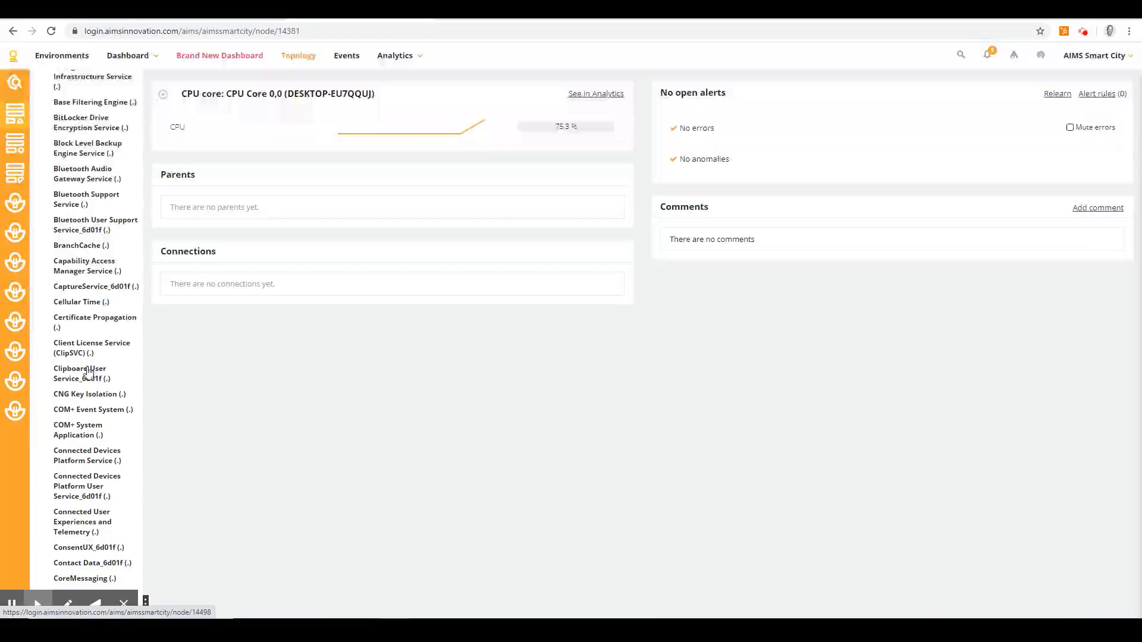
scroll(100, 199, up, 8)
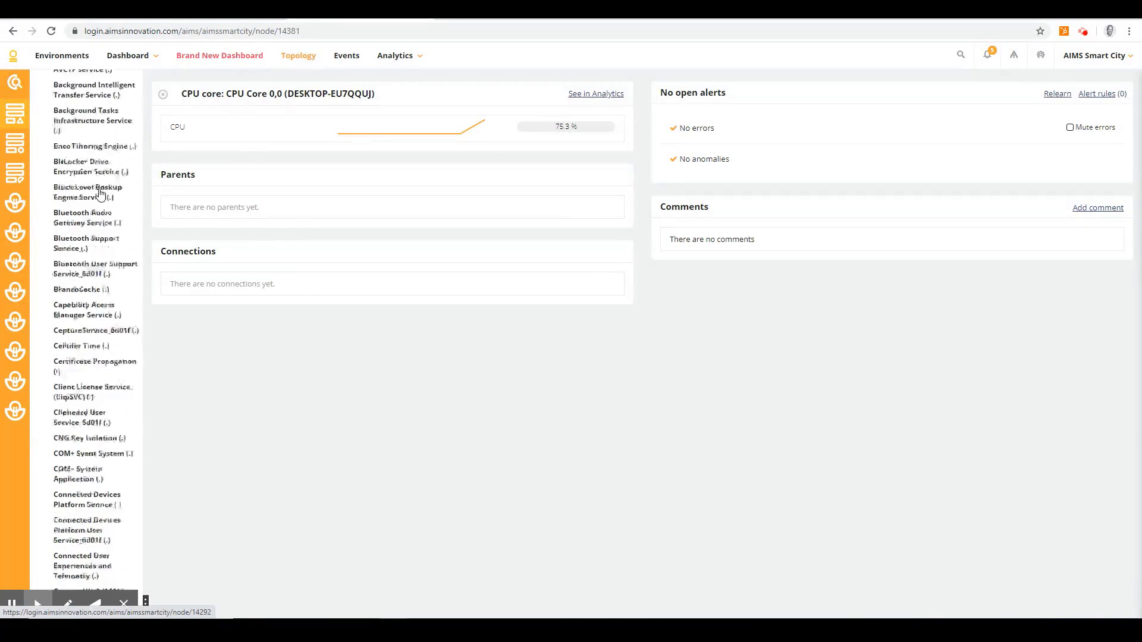
scroll(100, 194, up, 3)
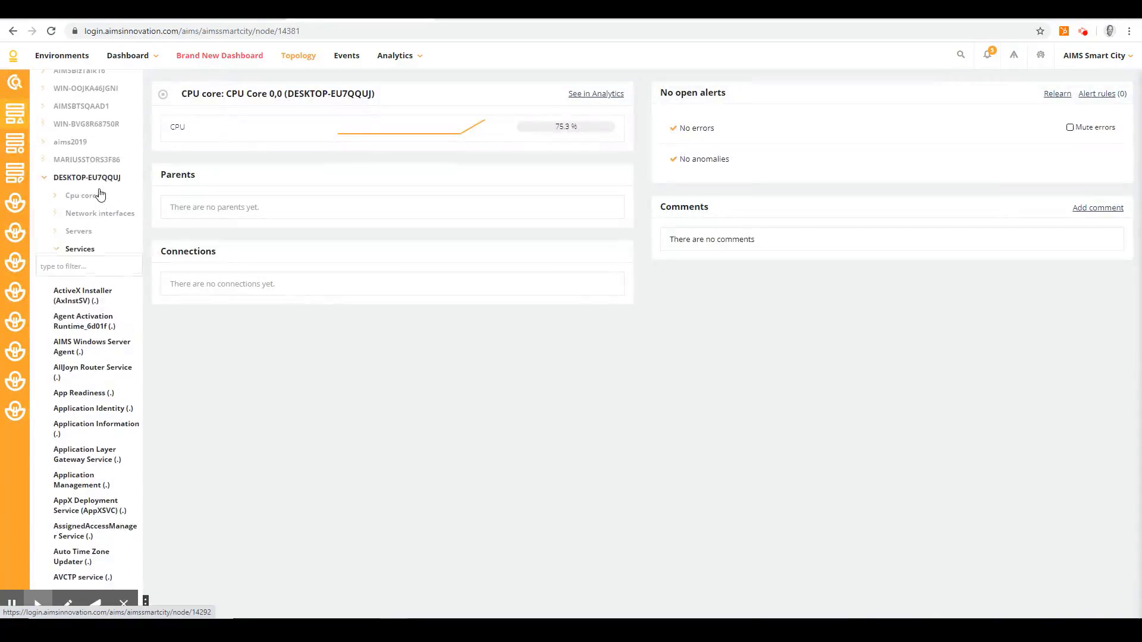
click(97, 180)
scroll(97, 181, up, 1)
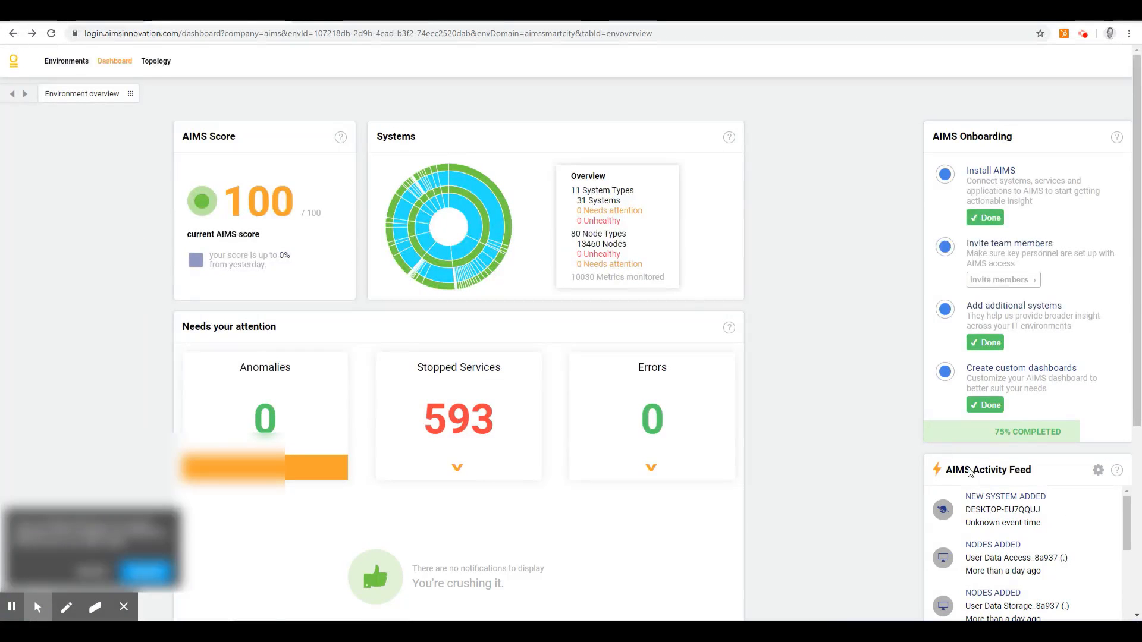
- Check the new system entry for DESKTOP-EU7QQUJ in the AIMS Activity Feed on the environment dashboard
click(1042, 511)
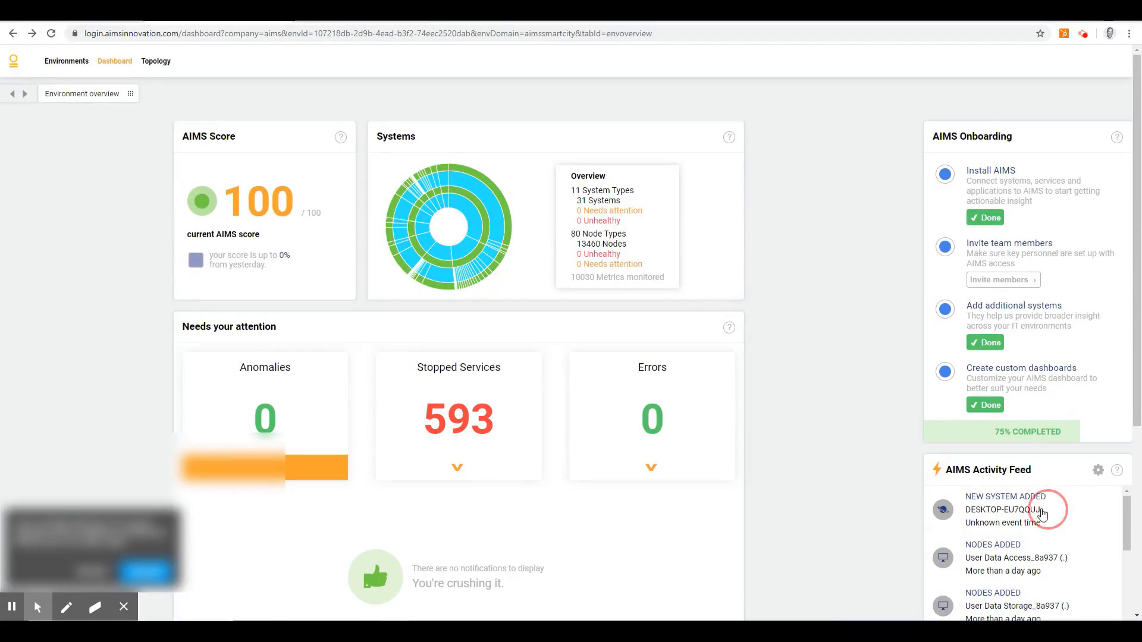
click(994, 510)
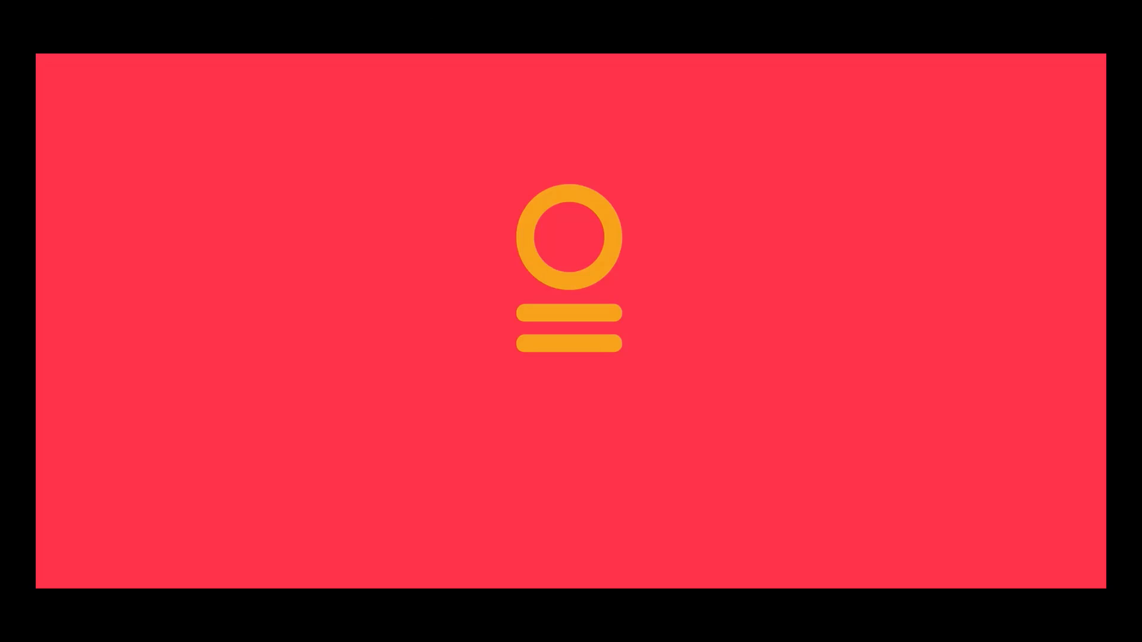